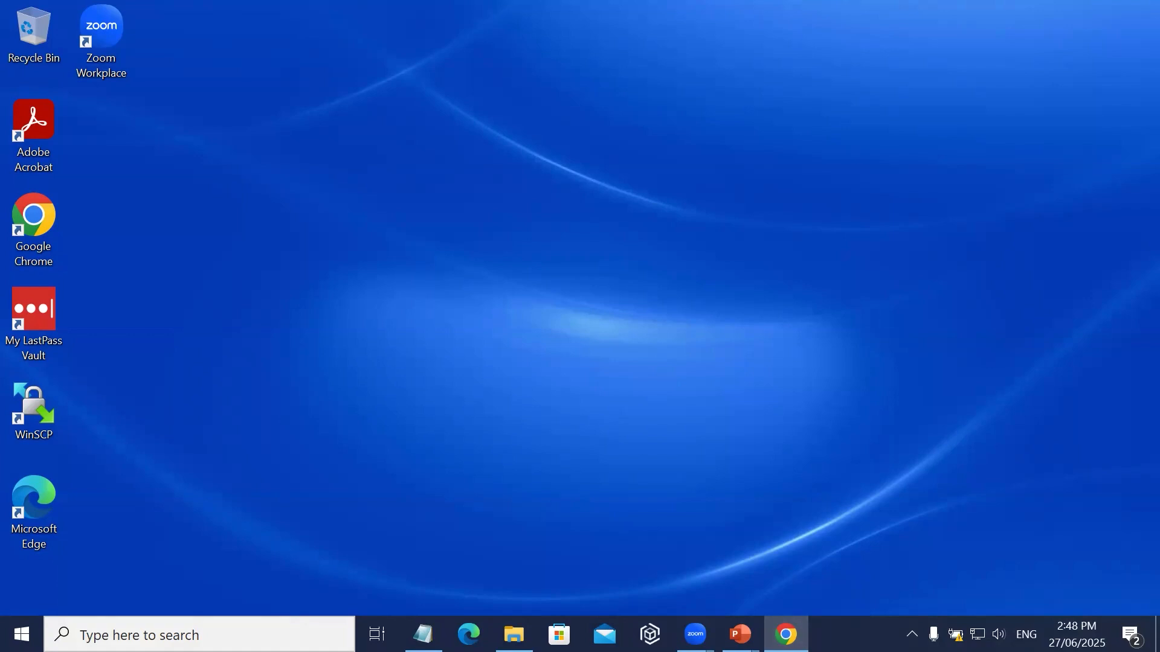
Bring up the Task Entry page in Chrome and review the assessment task assigned to the BM401 class.
click(940, 260)
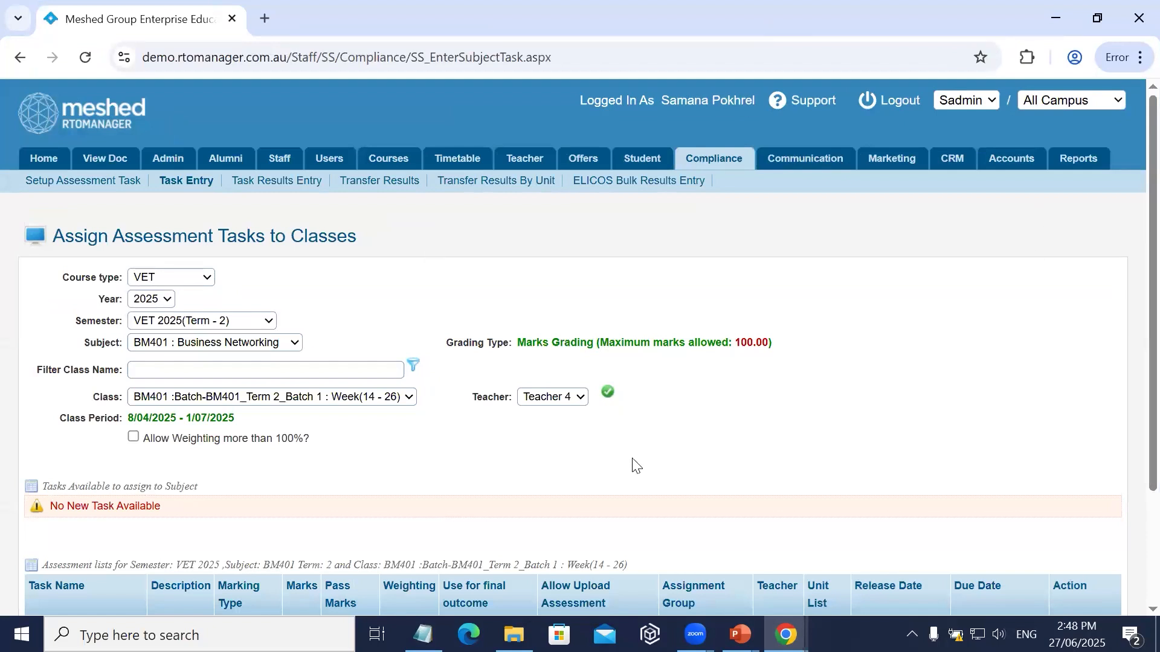
scroll(636, 465, down, 3)
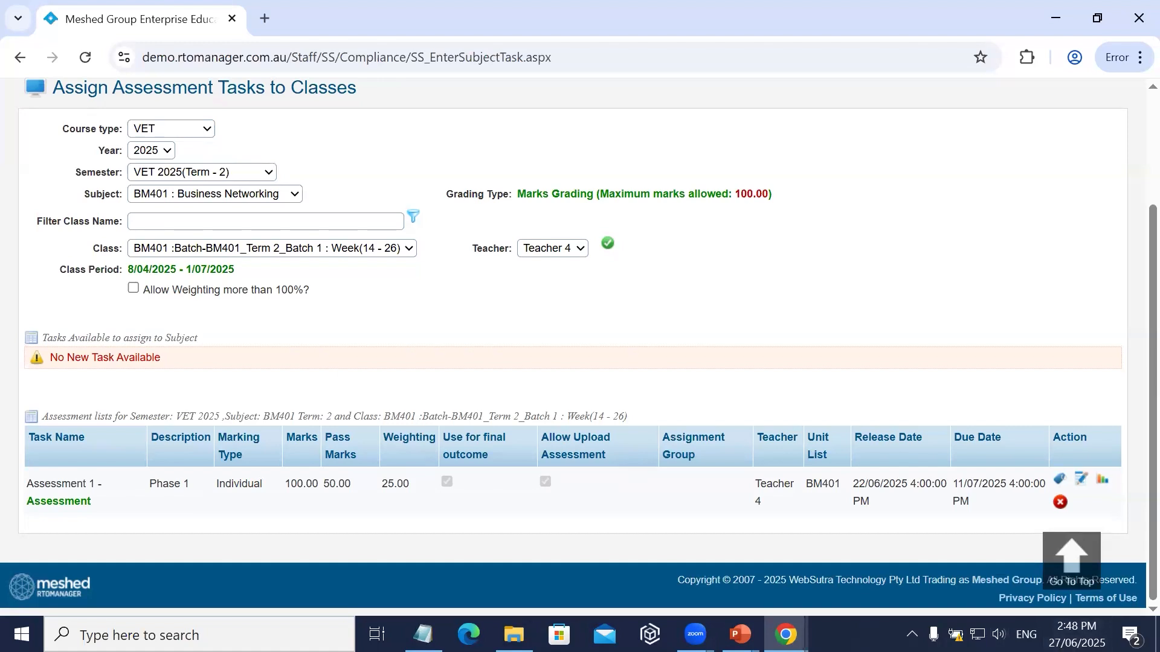
scroll(445, 425, up, 3)
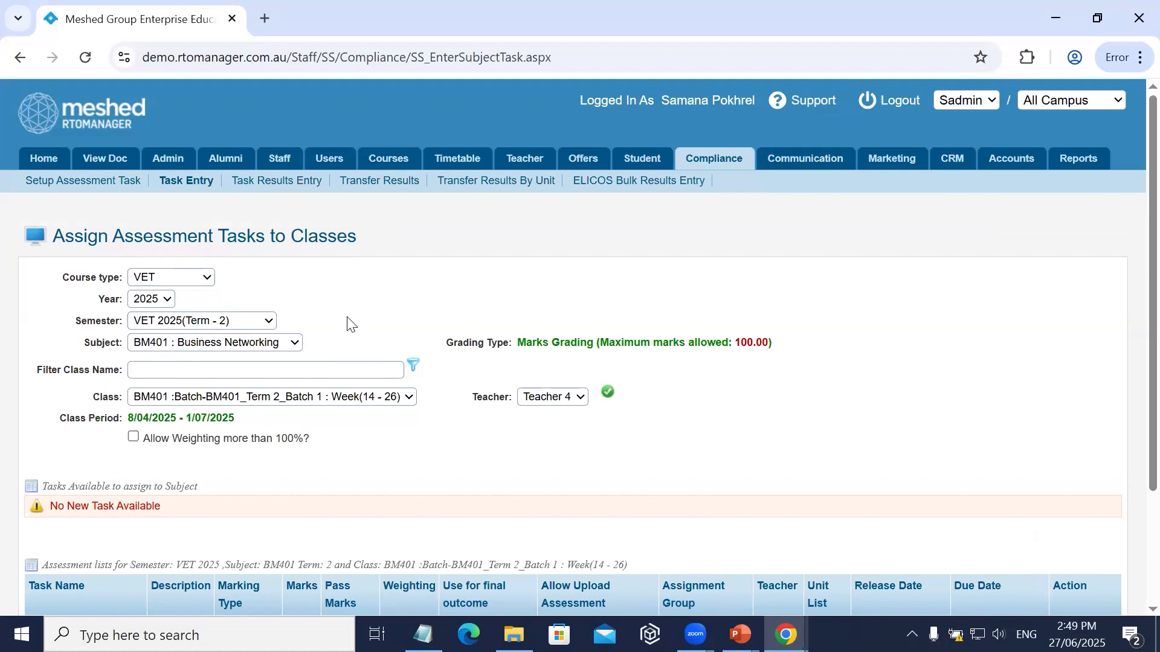
scroll(349, 323, down, 3)
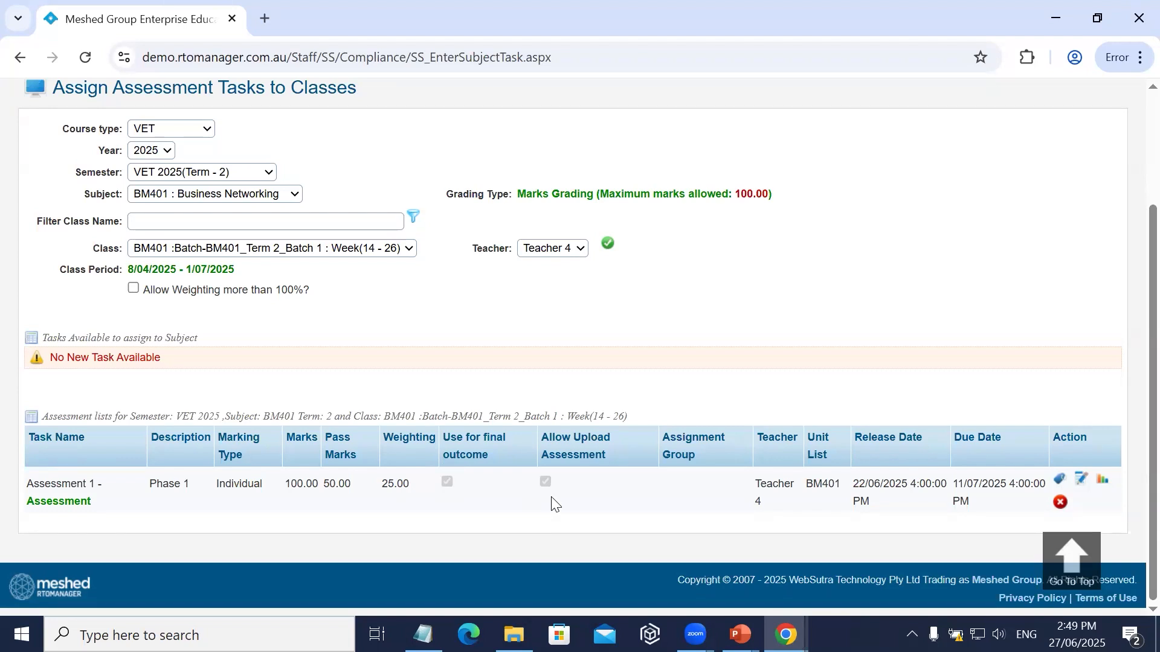
Open the Setup Assessment Task page and examine the fields for task release days and task due days.
scroll(208, 399, up, 3)
click(73, 181)
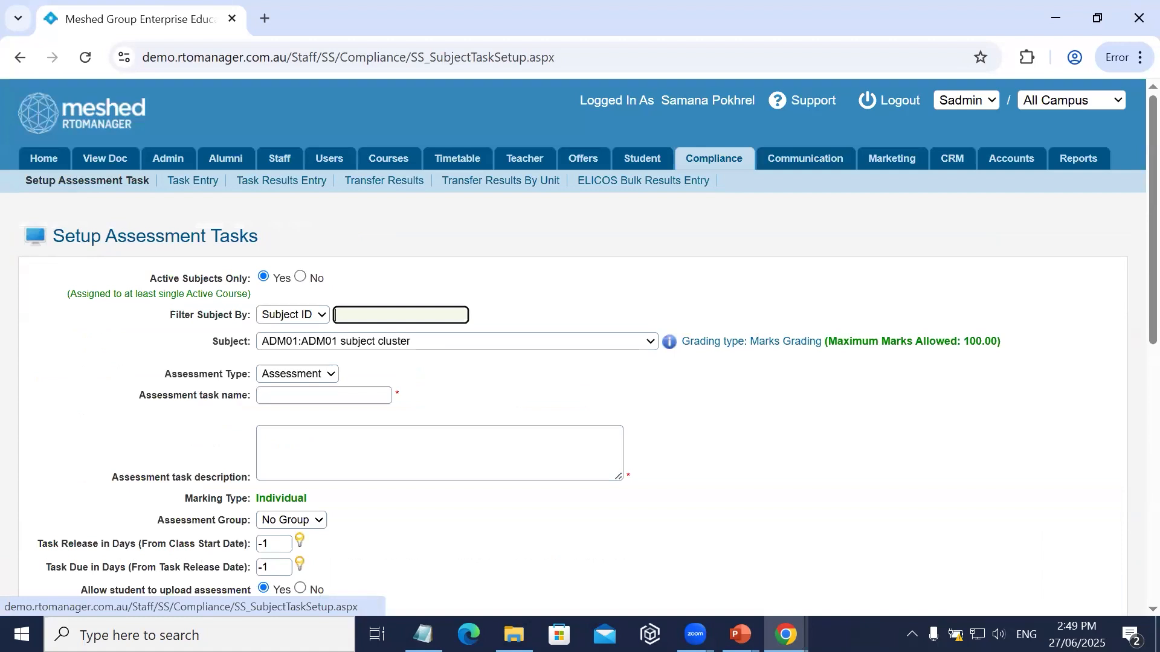
scroll(325, 466, down, 5)
scroll(266, 367, up, 3)
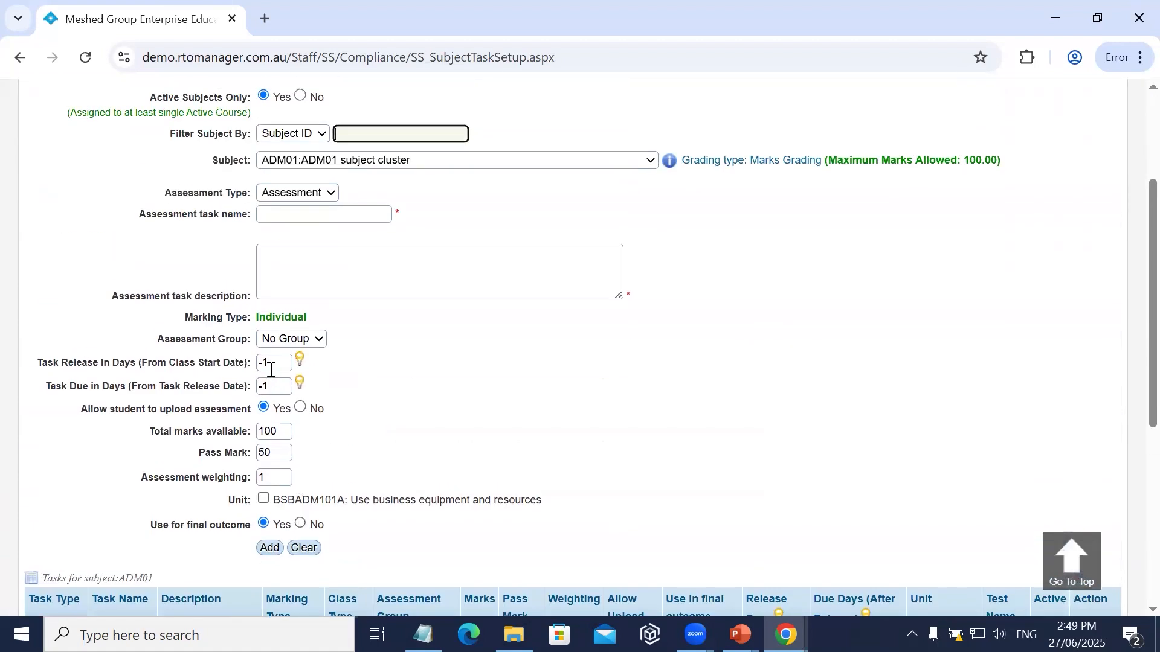
click(272, 363)
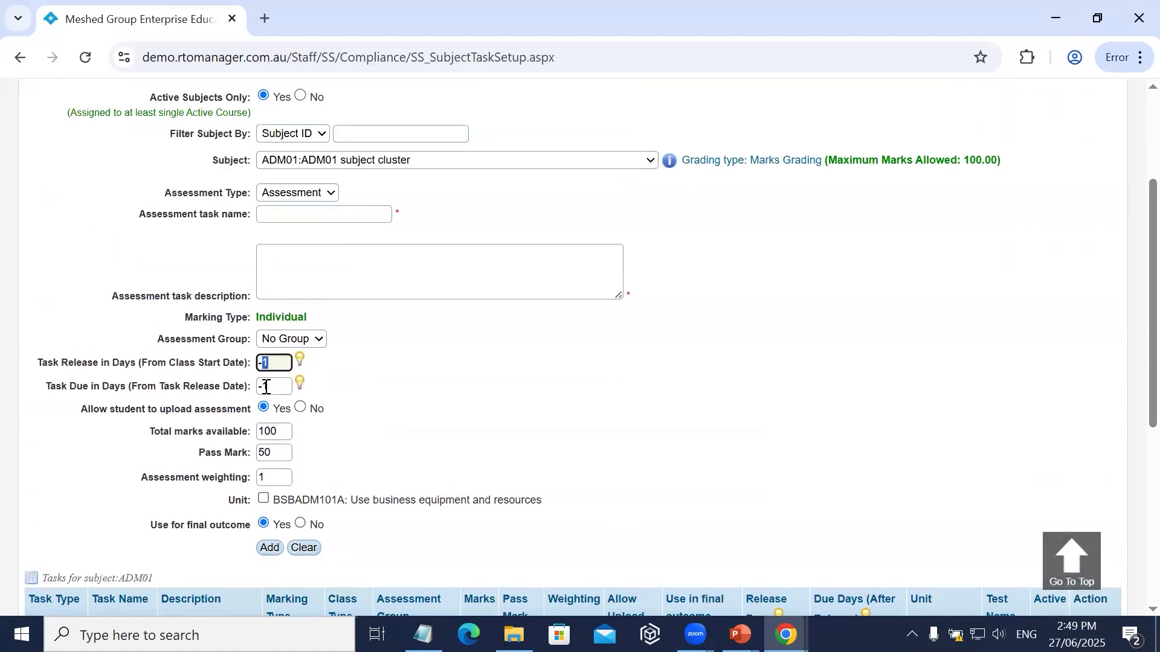
click(283, 390)
double_click(283, 390)
click(282, 397)
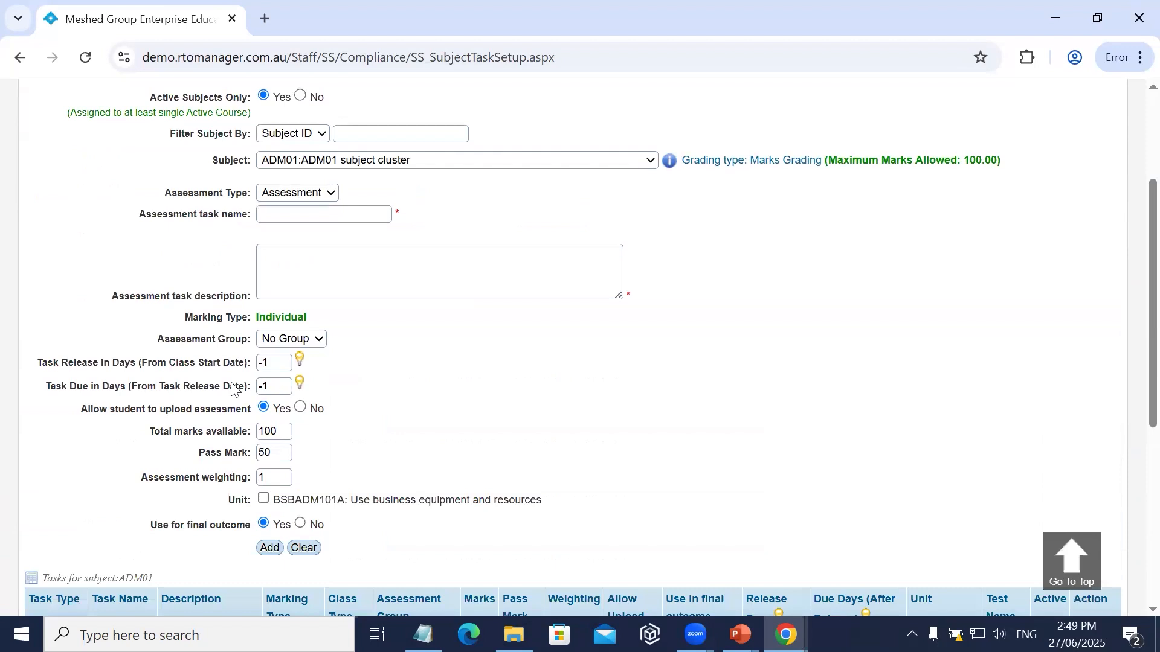
double_click(271, 363)
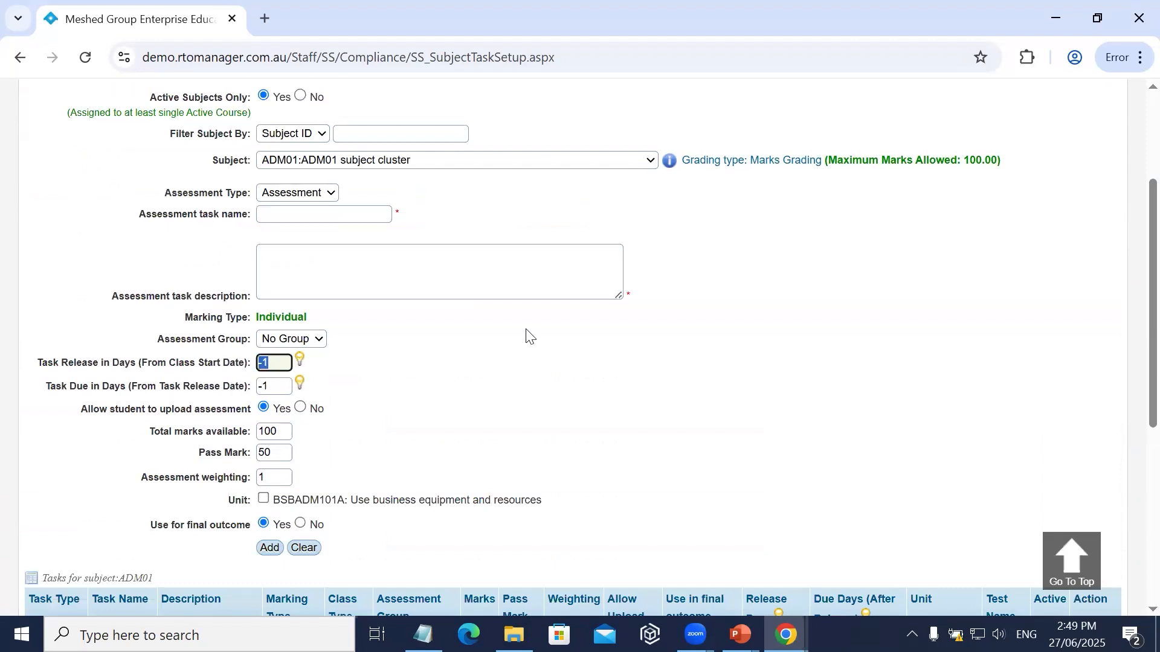
Return to the Task Entry page and set the course type to VET to list the class's assigned assessments.
scroll(164, 283, up, 3)
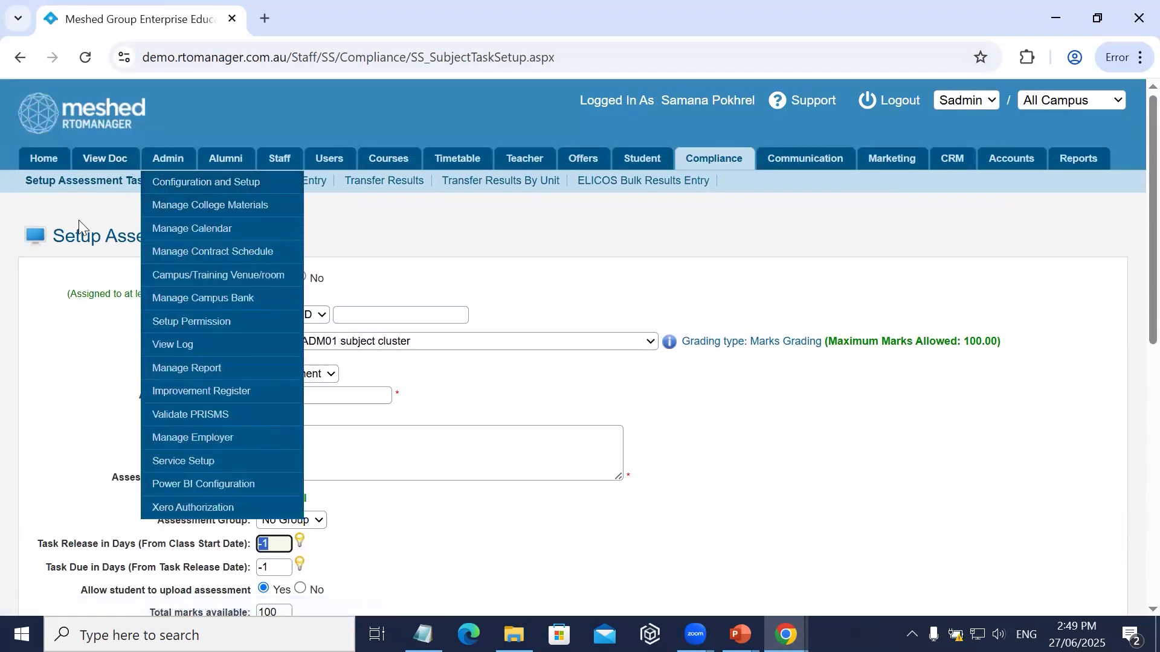
click(202, 181)
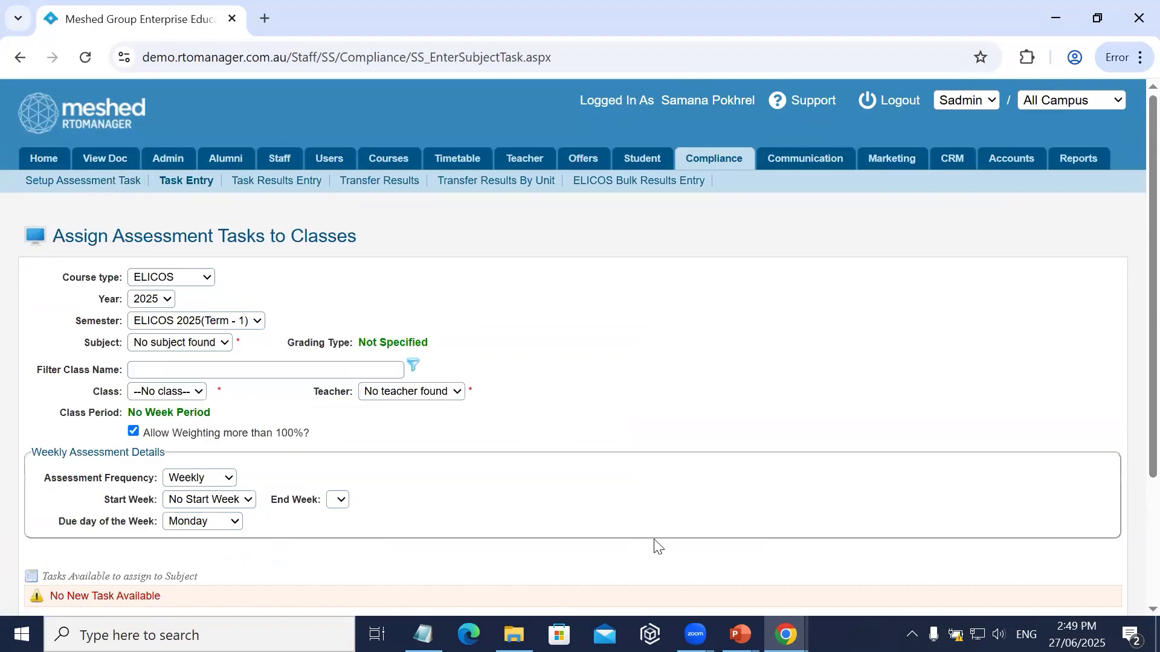
click(148, 278)
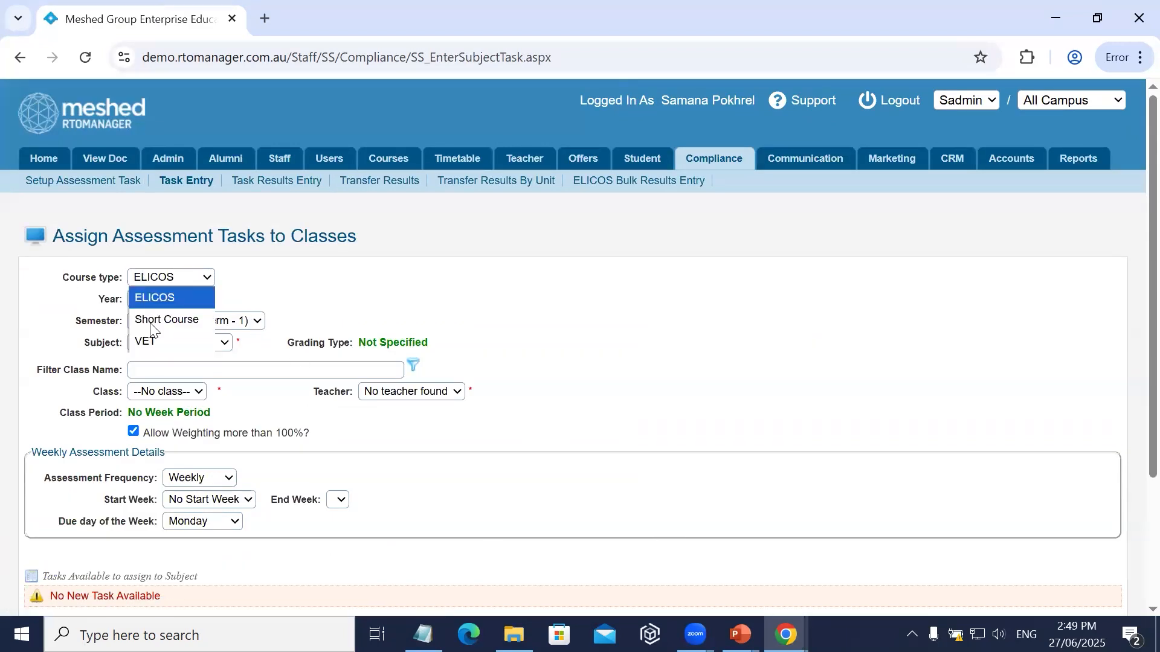
click(151, 341)
scroll(483, 492, down, 3)
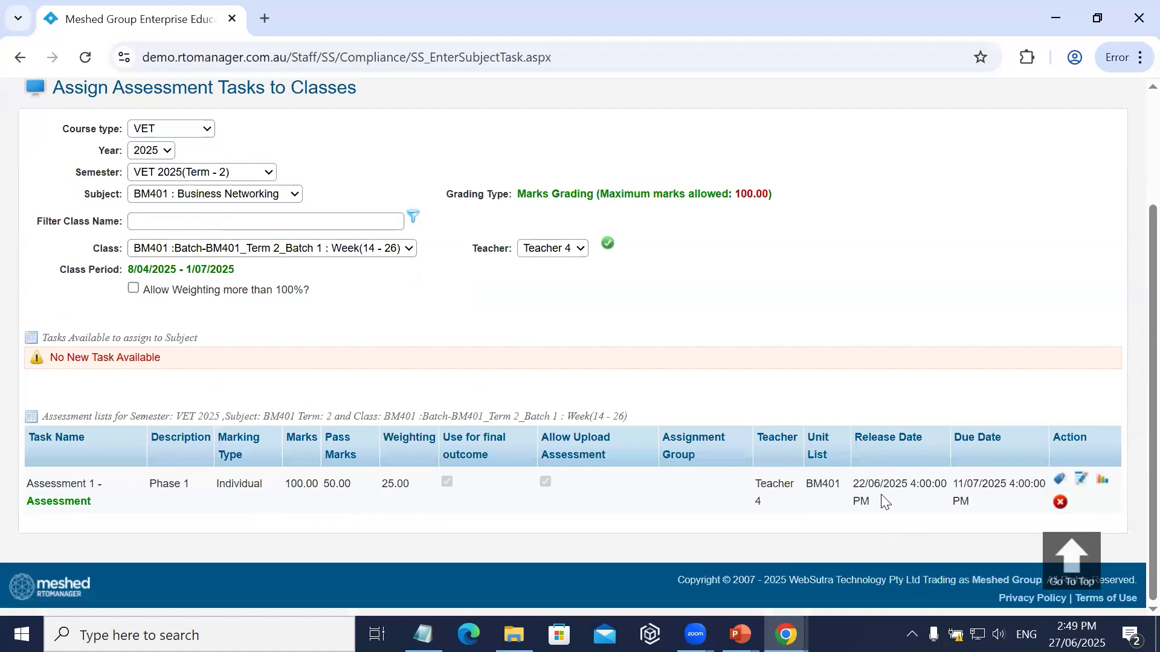
Examine Assessment 1's release and due dates in the list and its edit form, and close the form without saving.
drag(860, 487, 984, 492)
click(987, 513)
click(1085, 485)
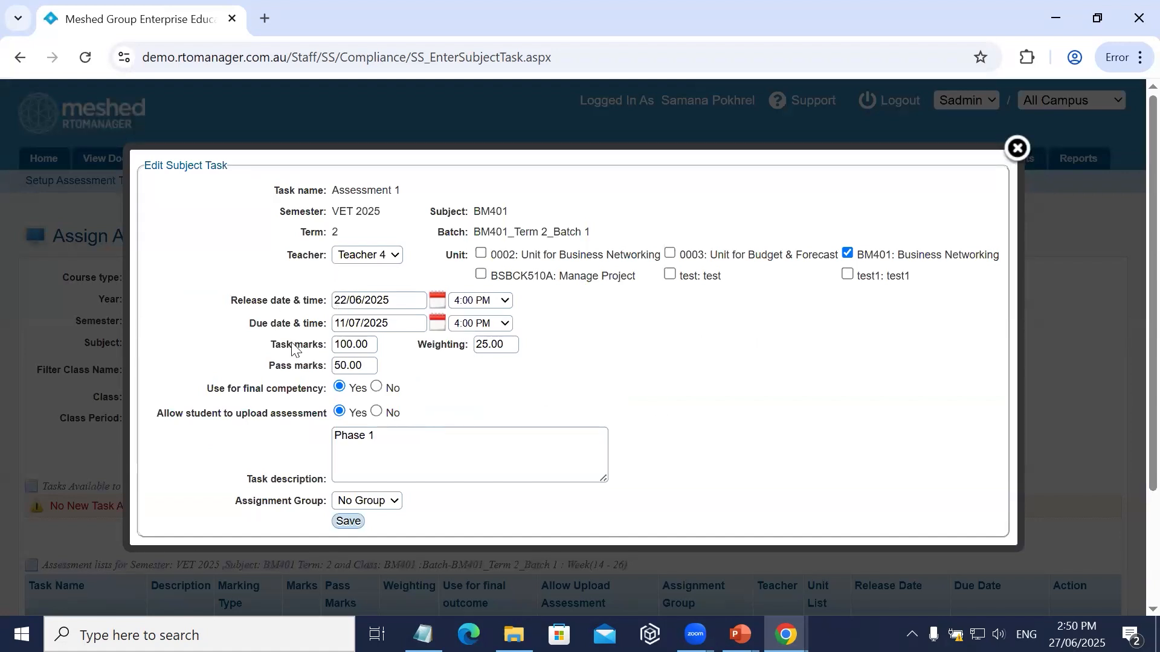
drag(345, 324, 477, 396)
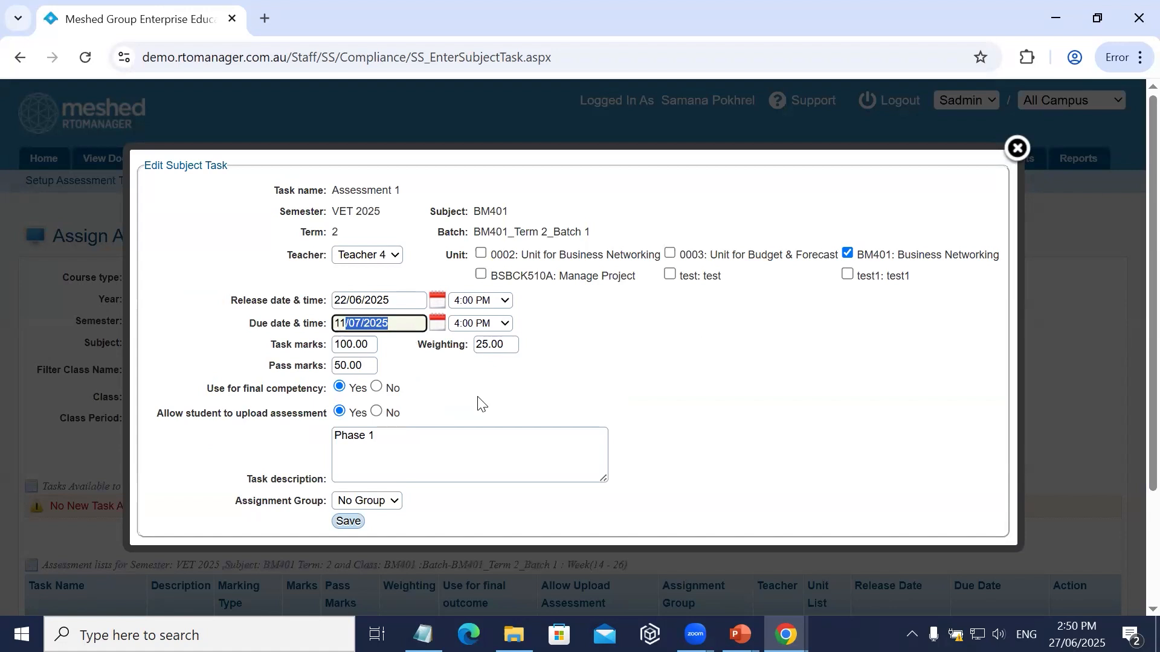
click(478, 397)
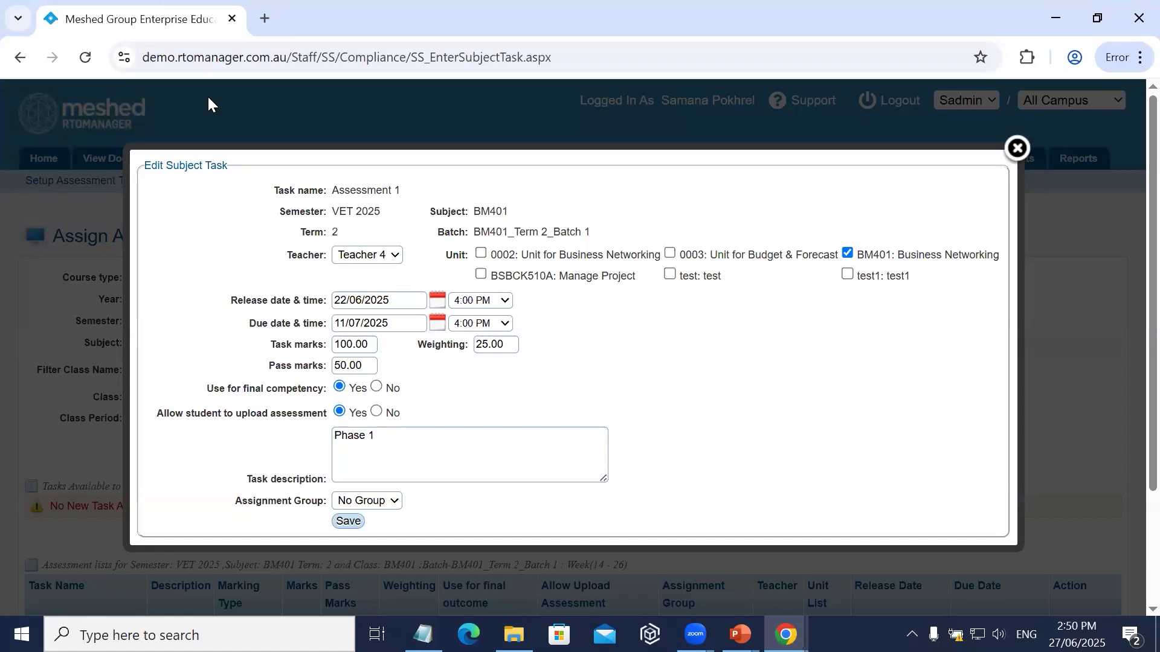
click(1018, 148)
Set the subject to BM504 : Business Environment and review the assessment tasks assigned to its class.
scroll(211, 254, down, 2)
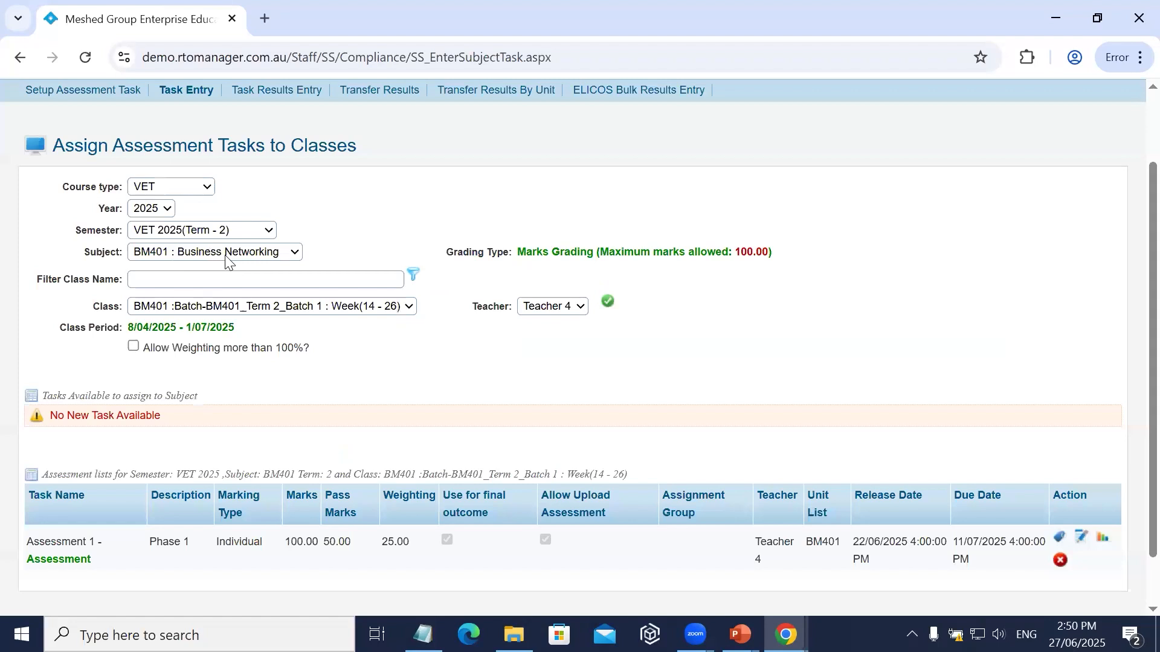
scroll(265, 362, up, 2)
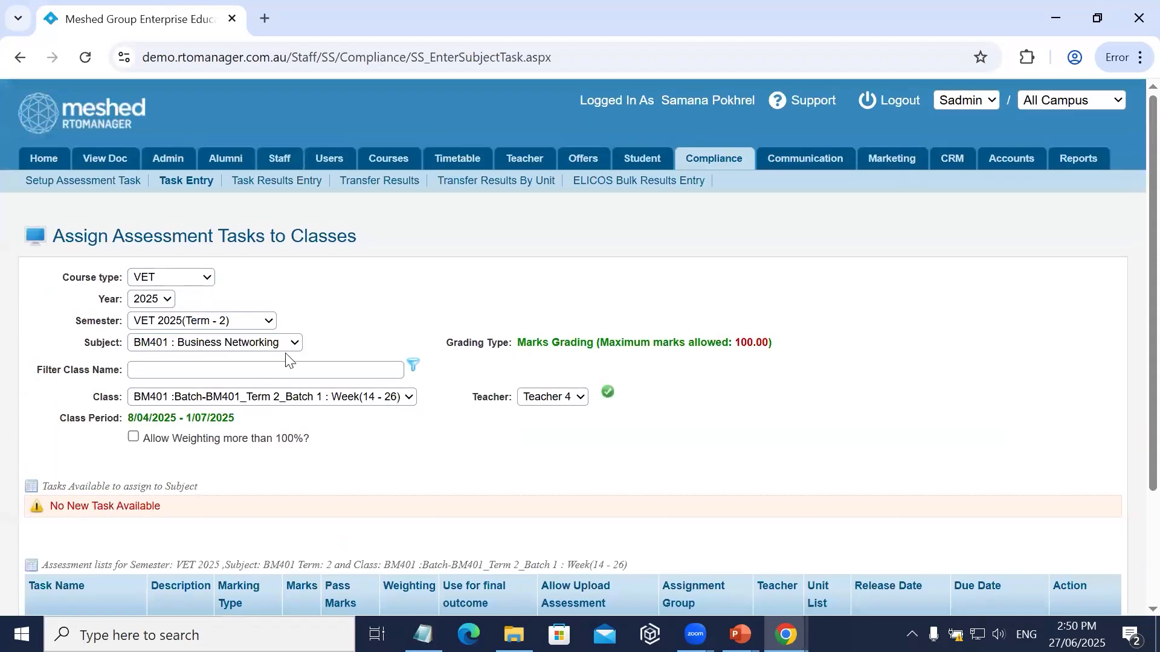
drag(286, 354, 249, 348)
click(244, 348)
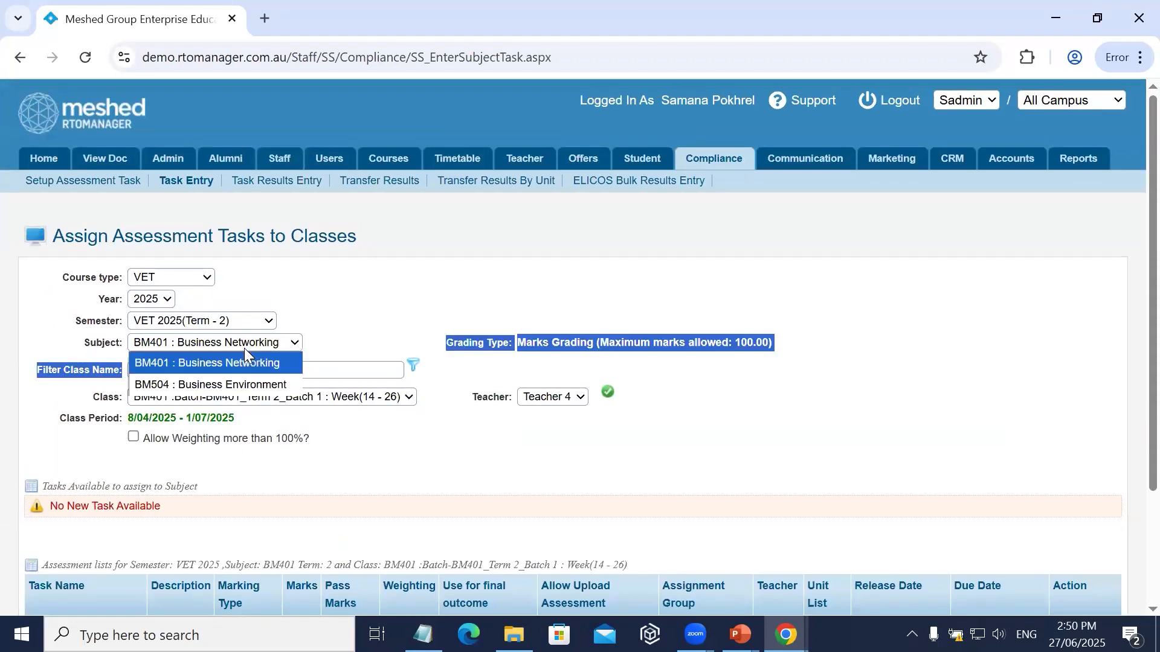
click(241, 387)
scroll(331, 481, down, 3)
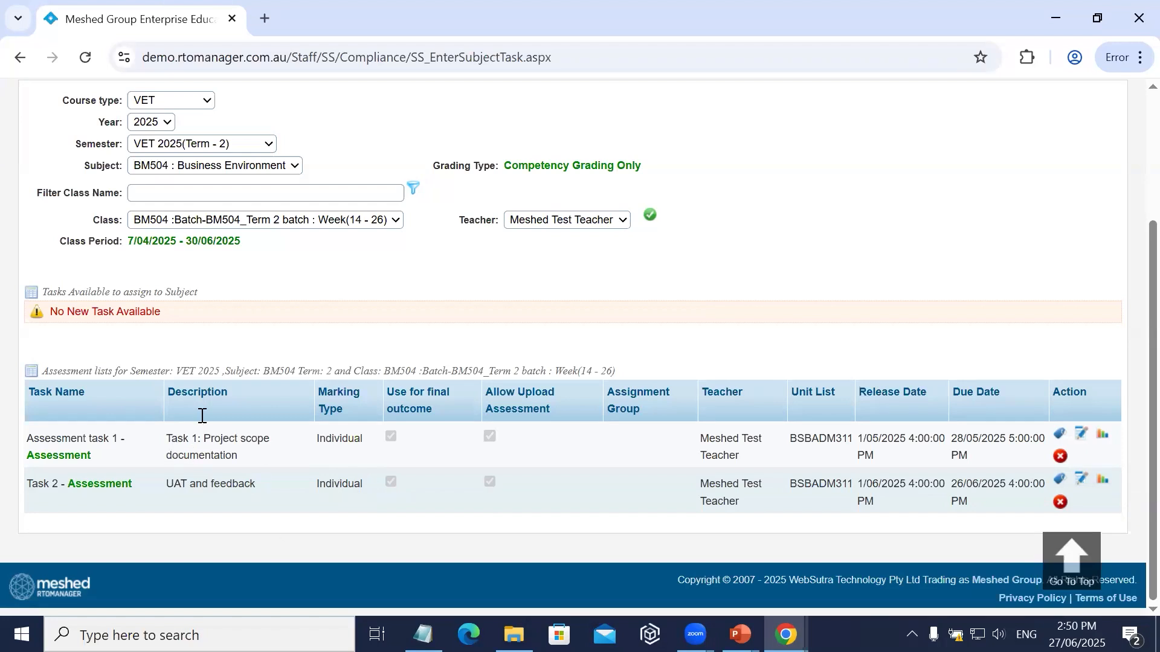
Open the Task Results Entry page and select course type VET and subject BM504 : Business Environment.
scroll(270, 349, up, 3)
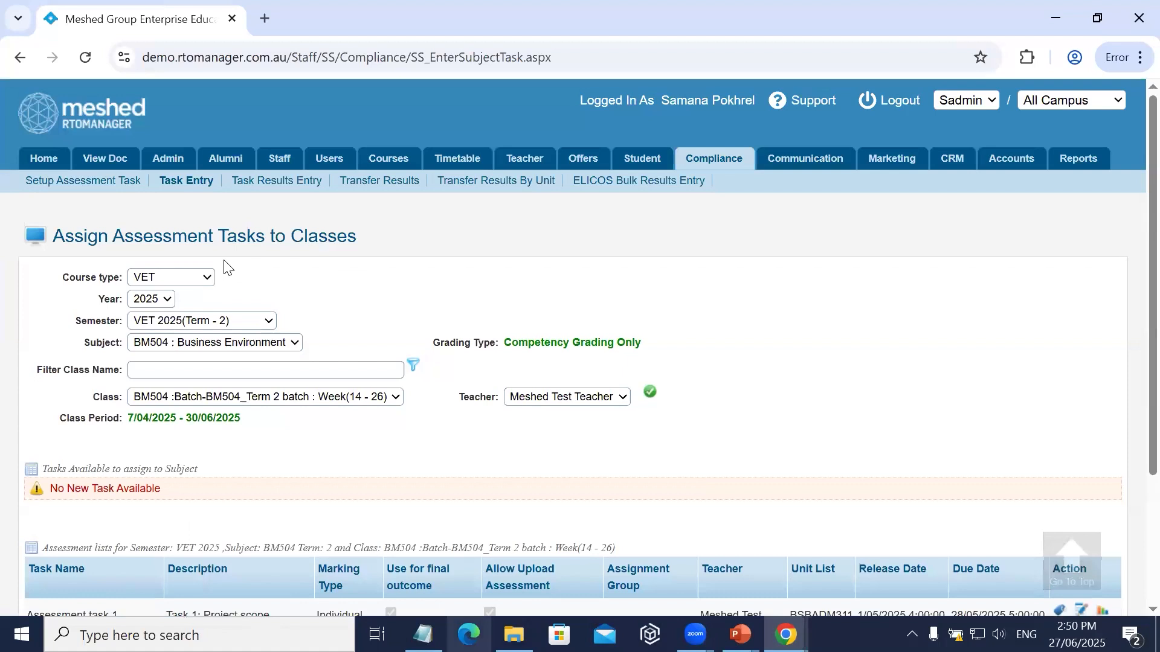
click(264, 190)
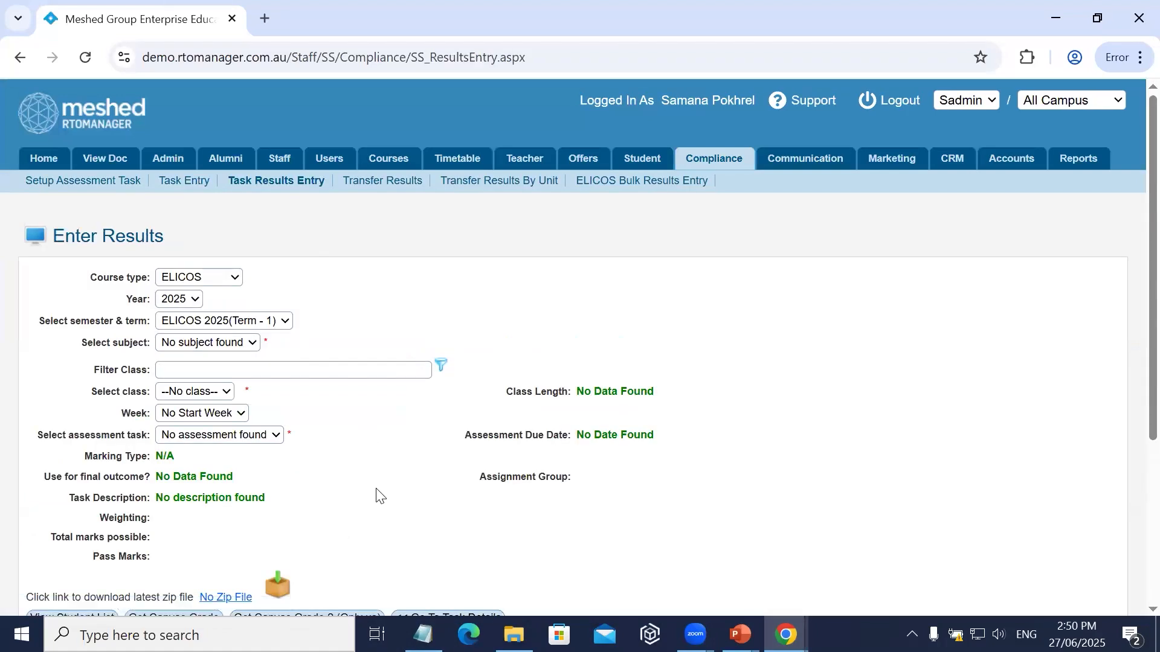
click(228, 277)
click(200, 349)
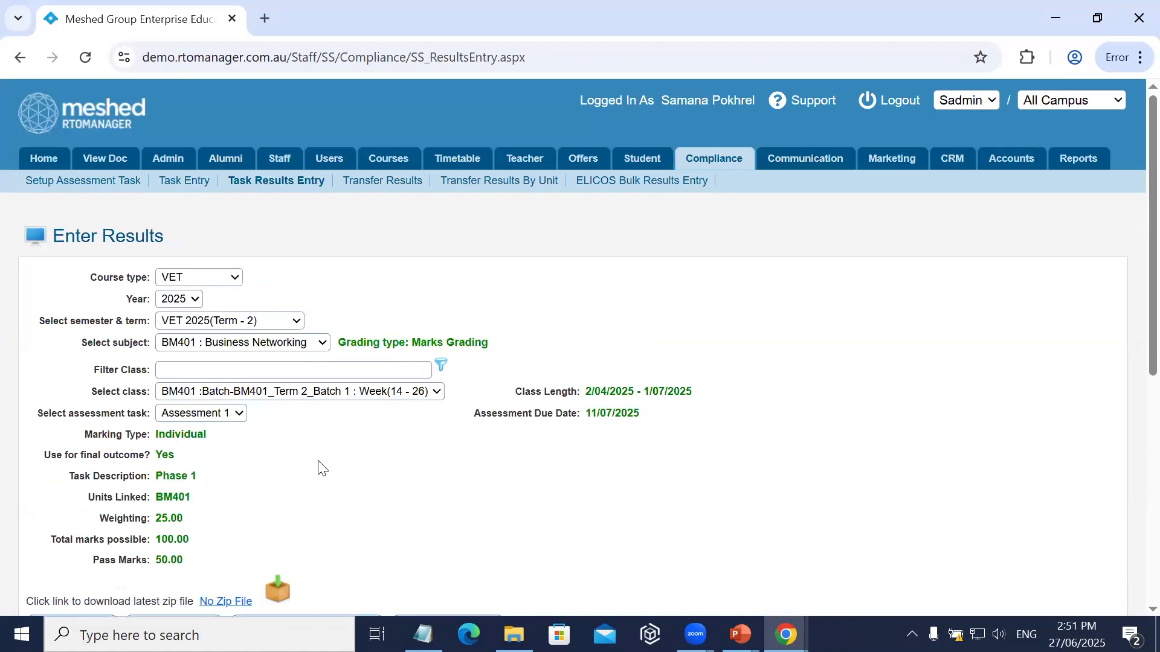
click(269, 348)
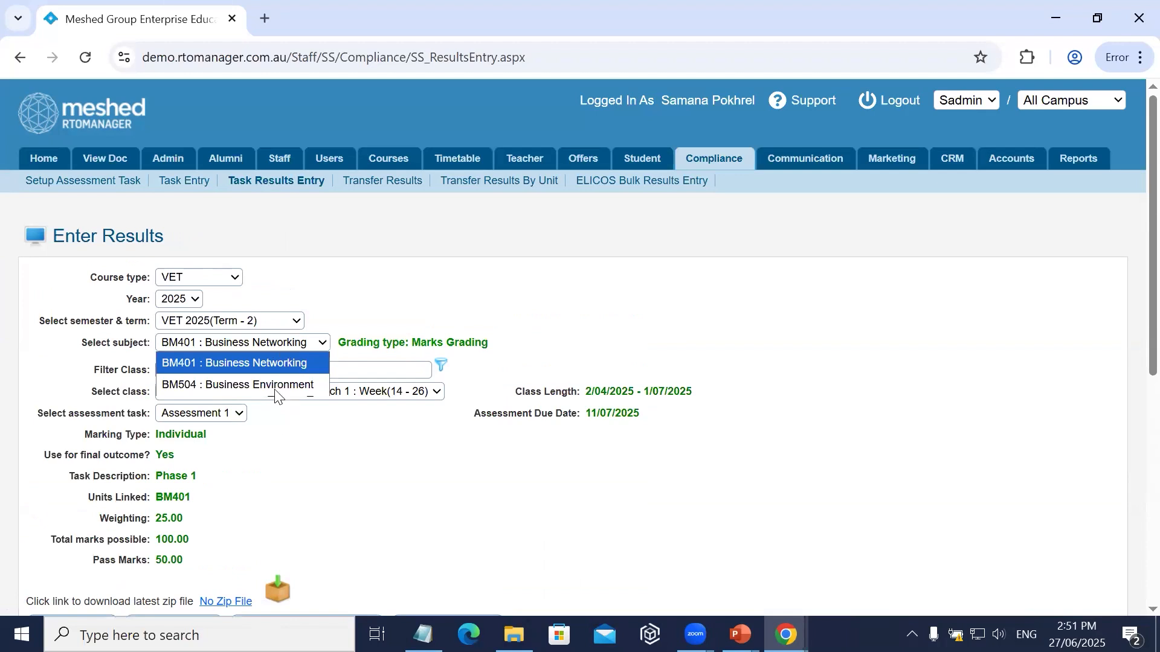
key(Return)
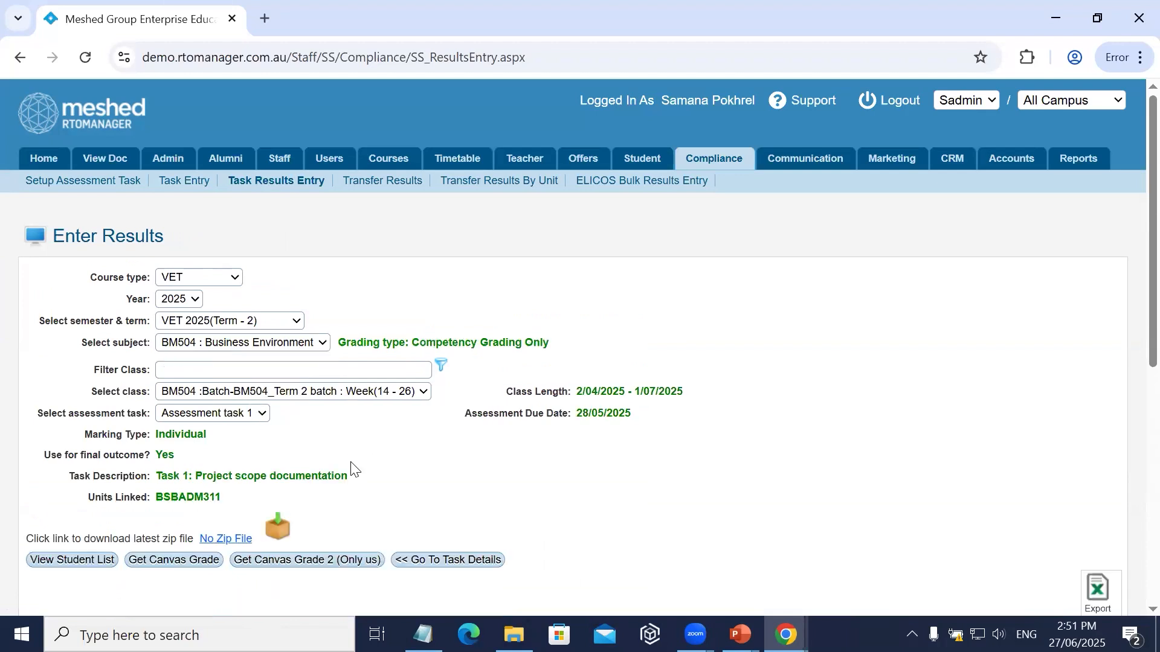
Examine the student list for Assessment task 1, including each student's course, status, competency, colour legend and the available result actions.
scroll(380, 479, down, 8)
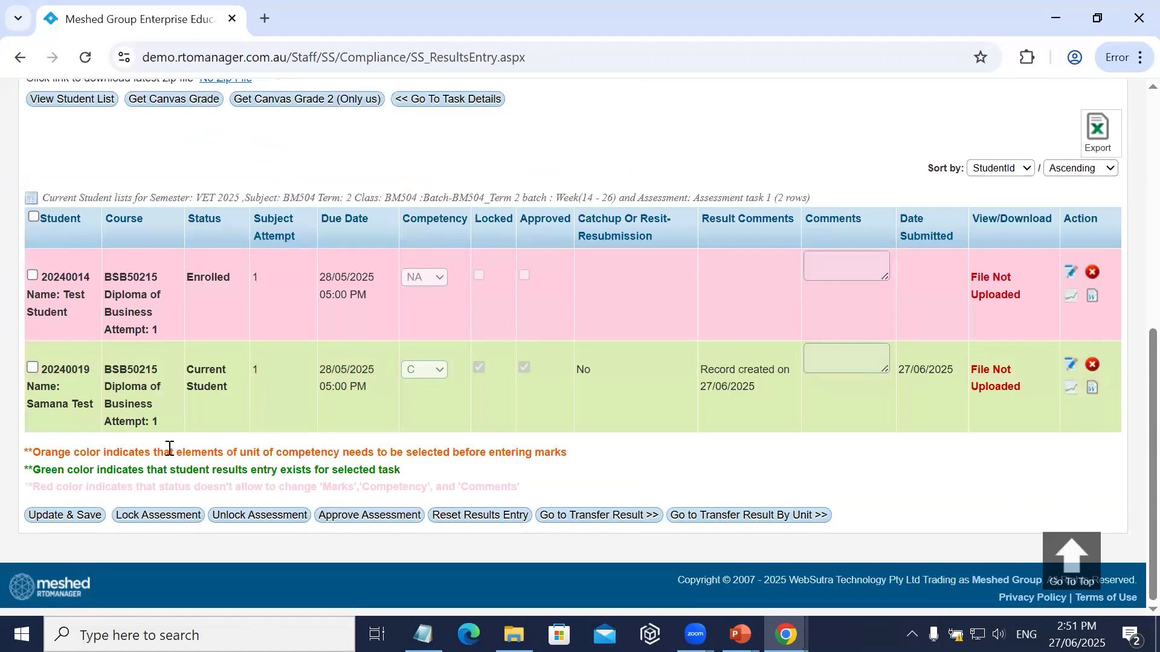
scroll(232, 416, up, 6)
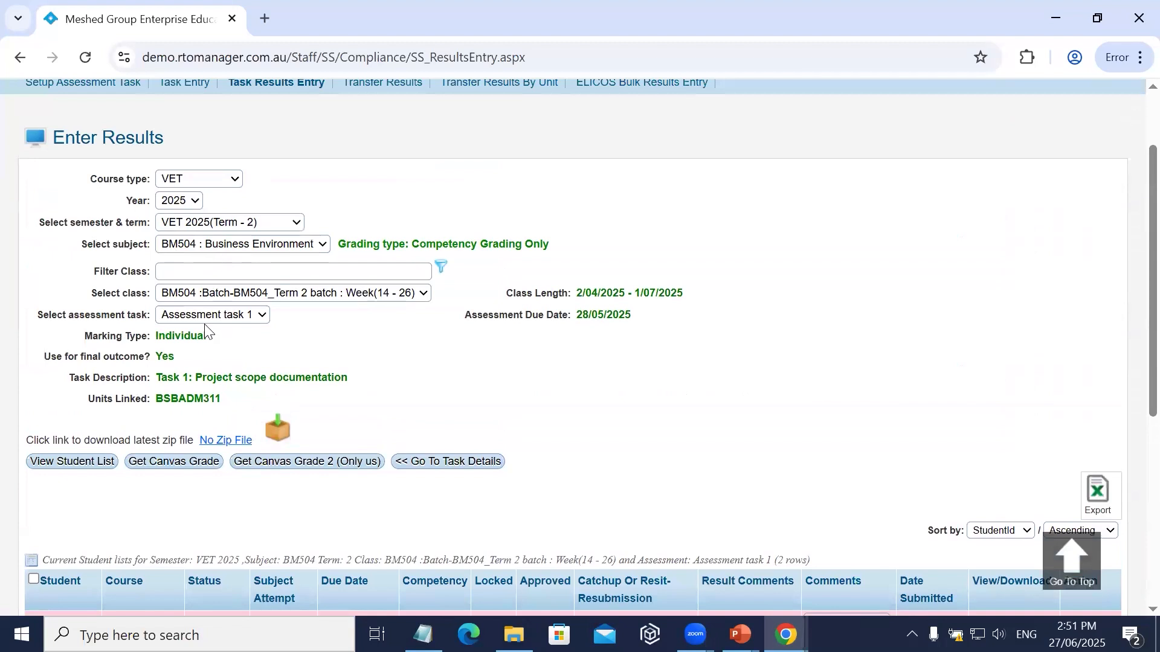
scroll(362, 390, down, 5)
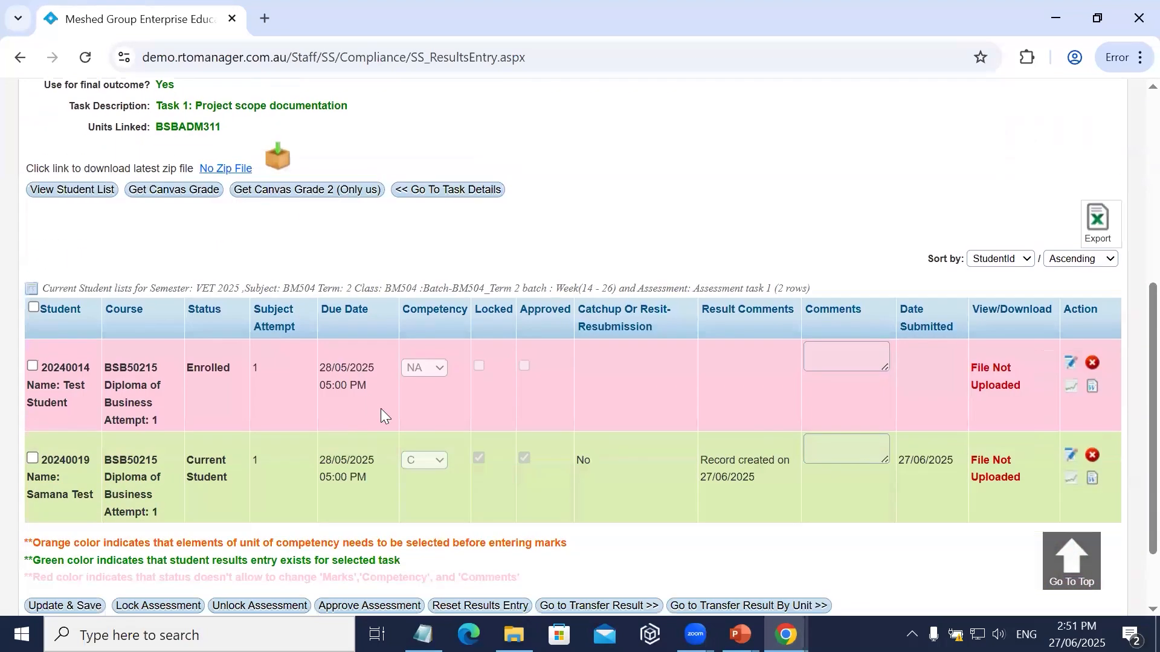
scroll(122, 421, up, 3)
scroll(151, 512, down, 3)
drag(192, 367, 248, 383)
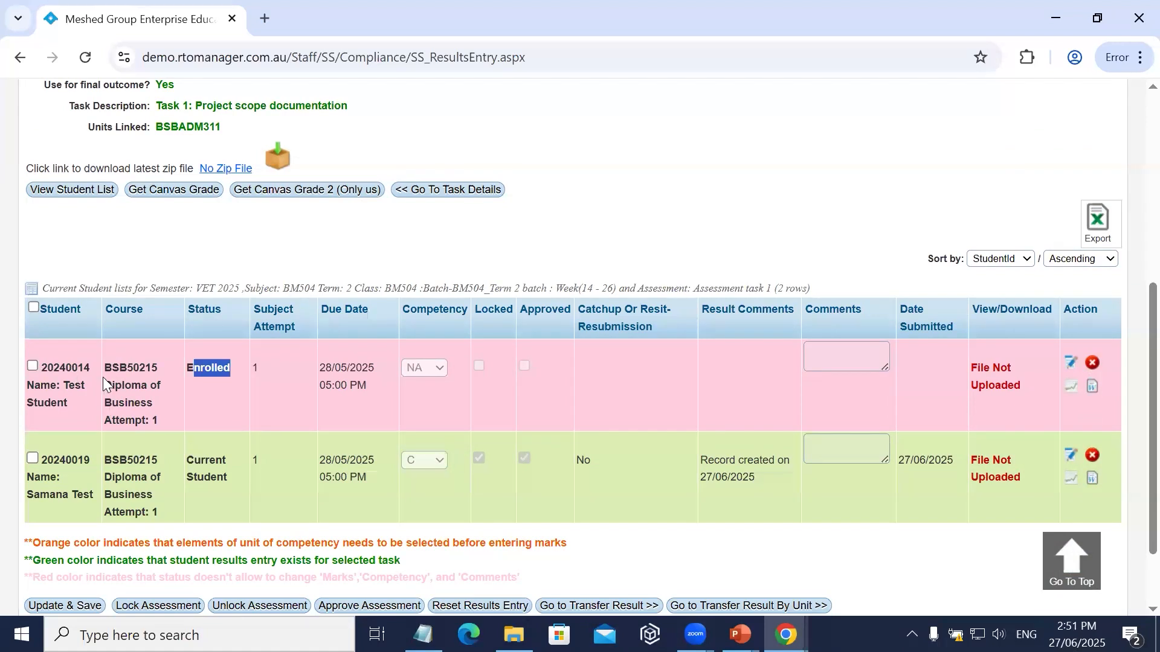
drag(105, 366, 227, 408)
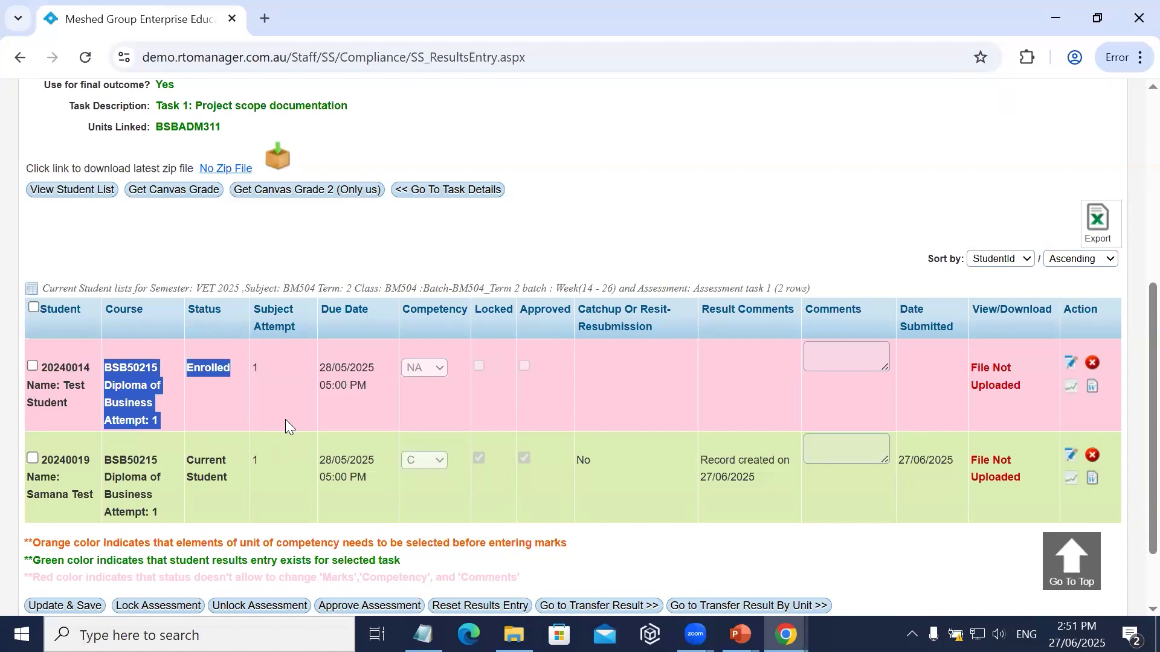
drag(188, 458, 282, 471)
click(283, 471)
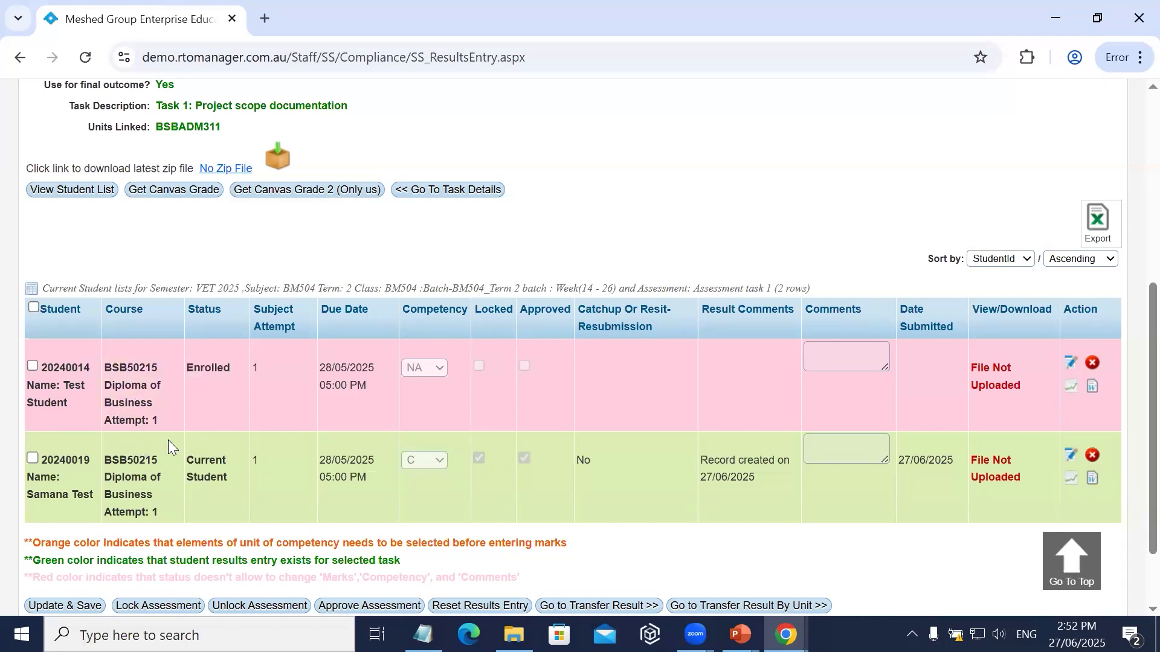
scroll(172, 447, down, 2)
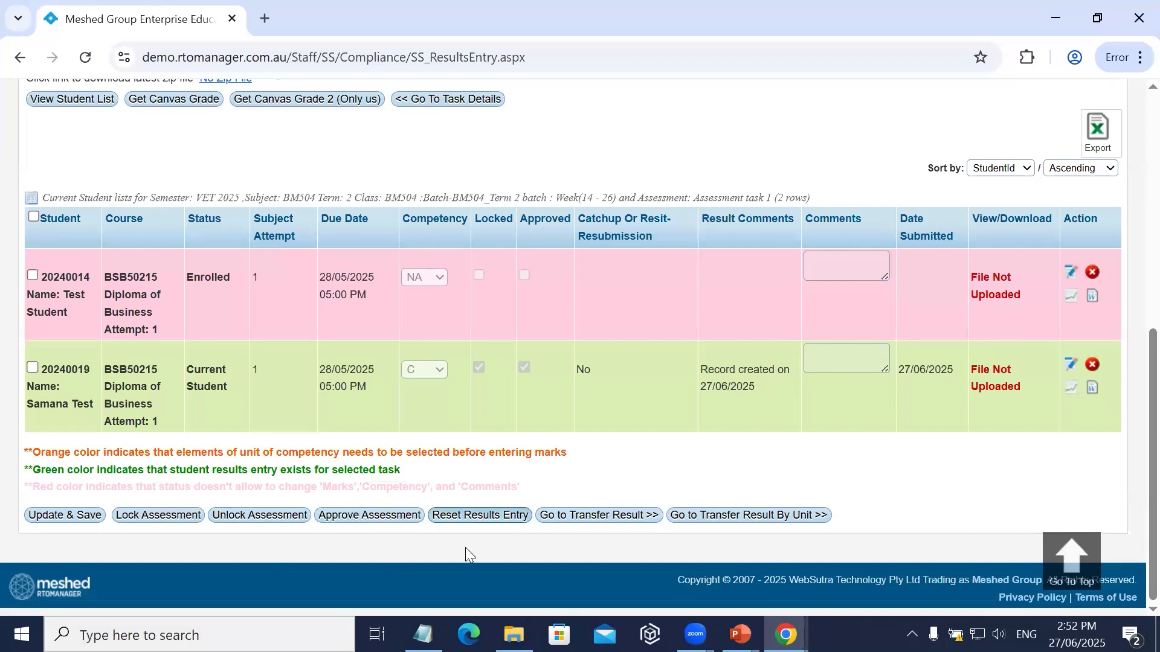
Open the Student management page in a new browser tab and switch to it.
scroll(475, 290, up, 10)
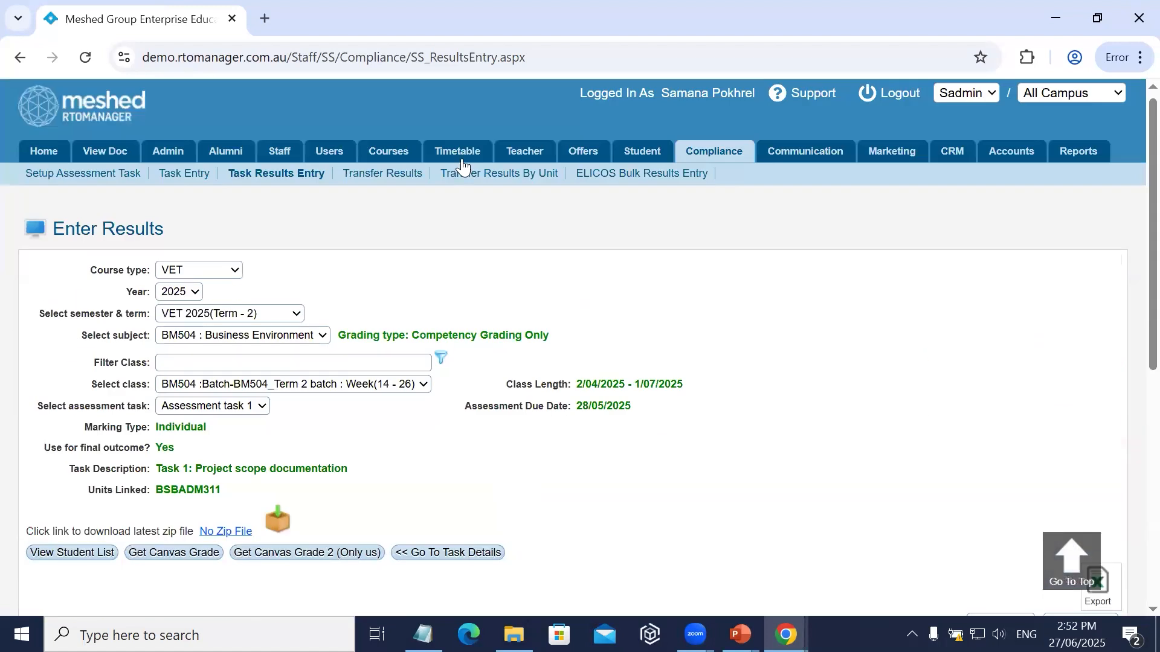
click(802, 100)
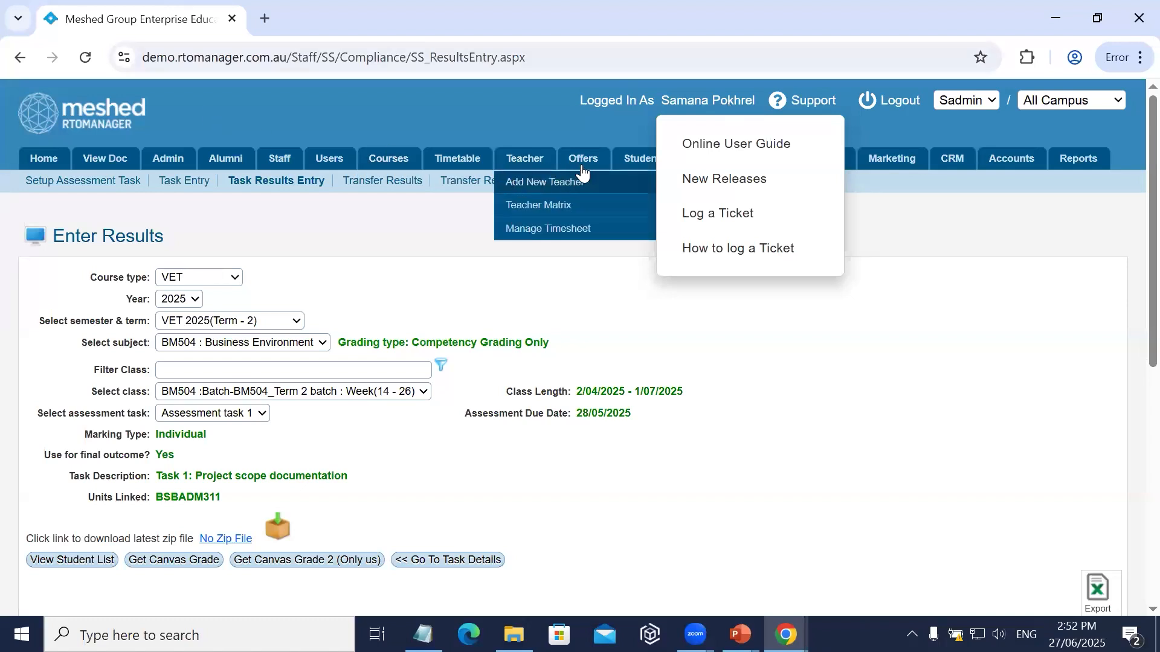
right_click(624, 163)
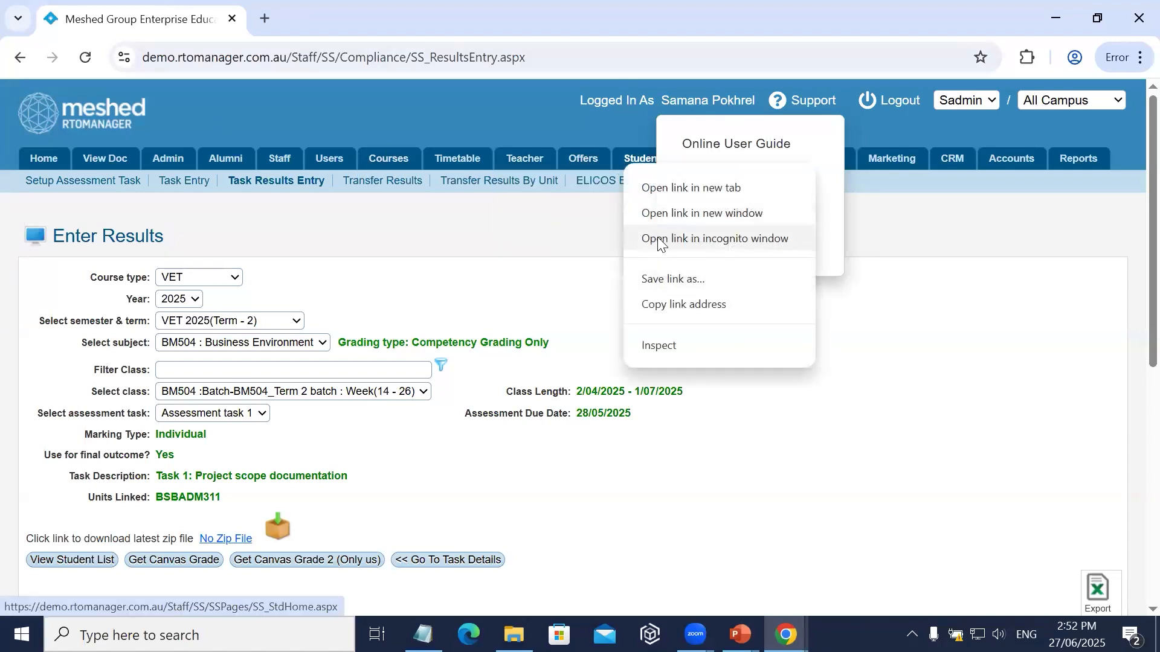
click(664, 193)
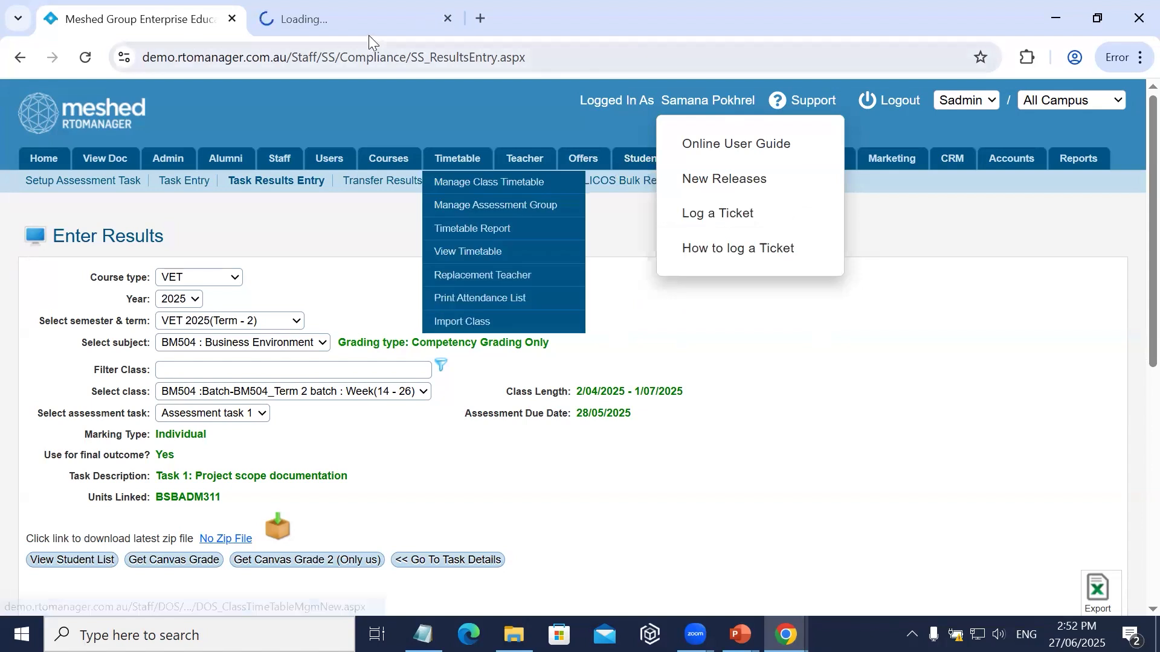
key(ctrl+Tab)
Search for the Diploma of Business student by first name and open the matching student's profile.
click(415, 351)
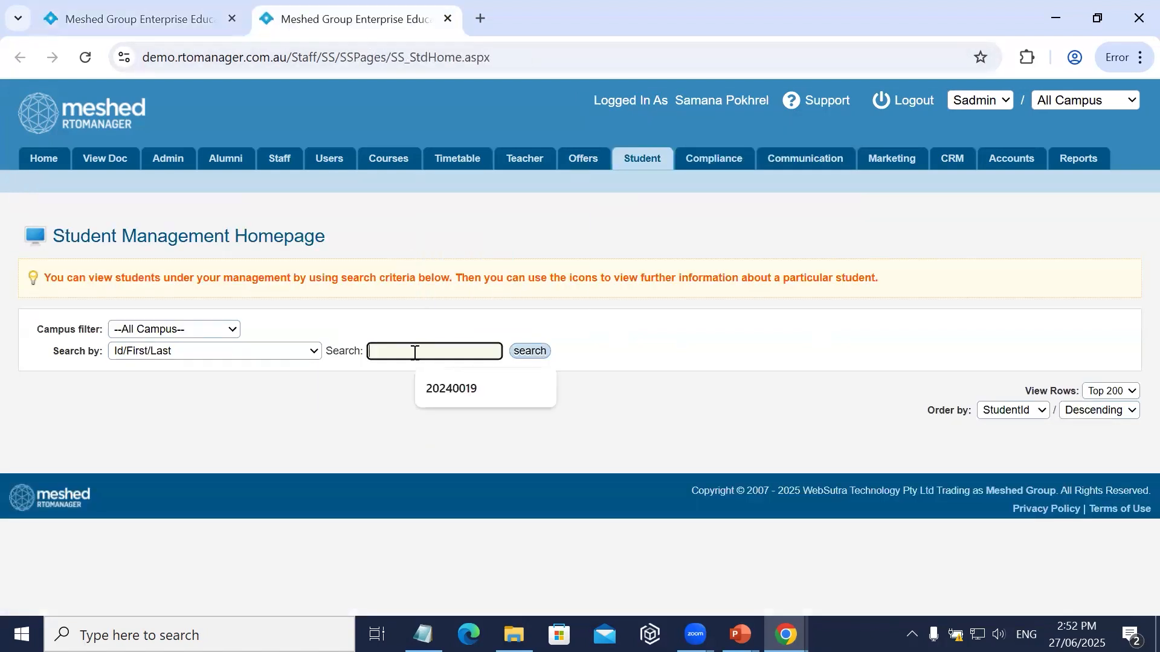
text(STUD)
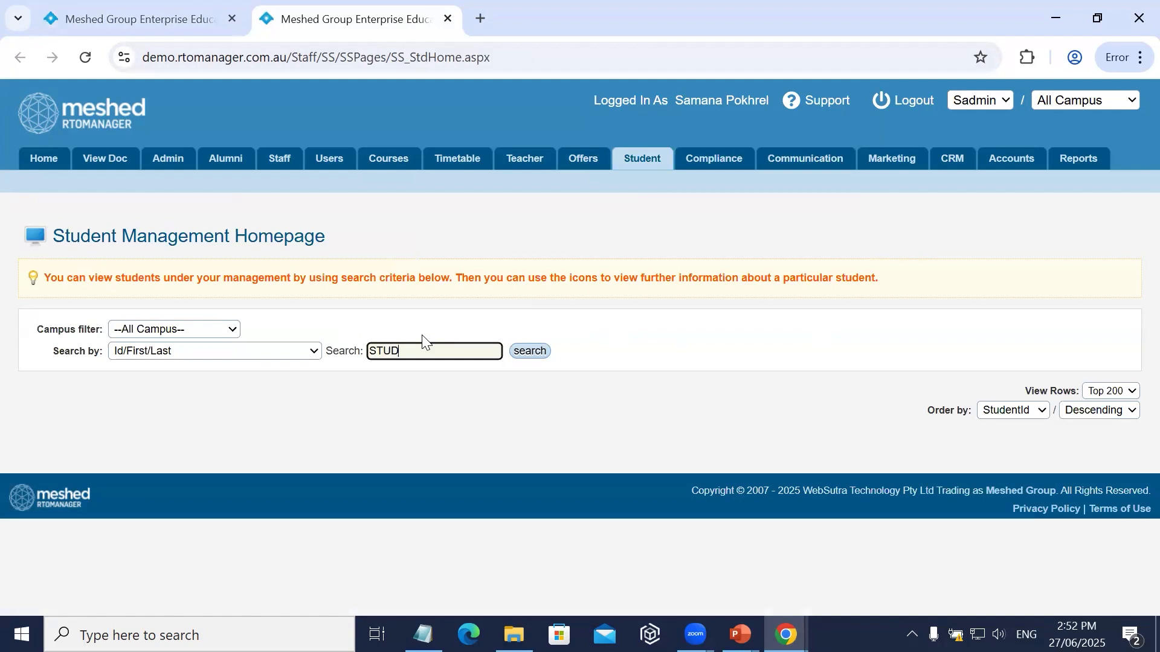
key(BackSpace)
key(BackSpace)
key(BackSpace)
key(BackSpace)
text(SAMANE)
key(BackSpace)
text(A)
click(531, 354)
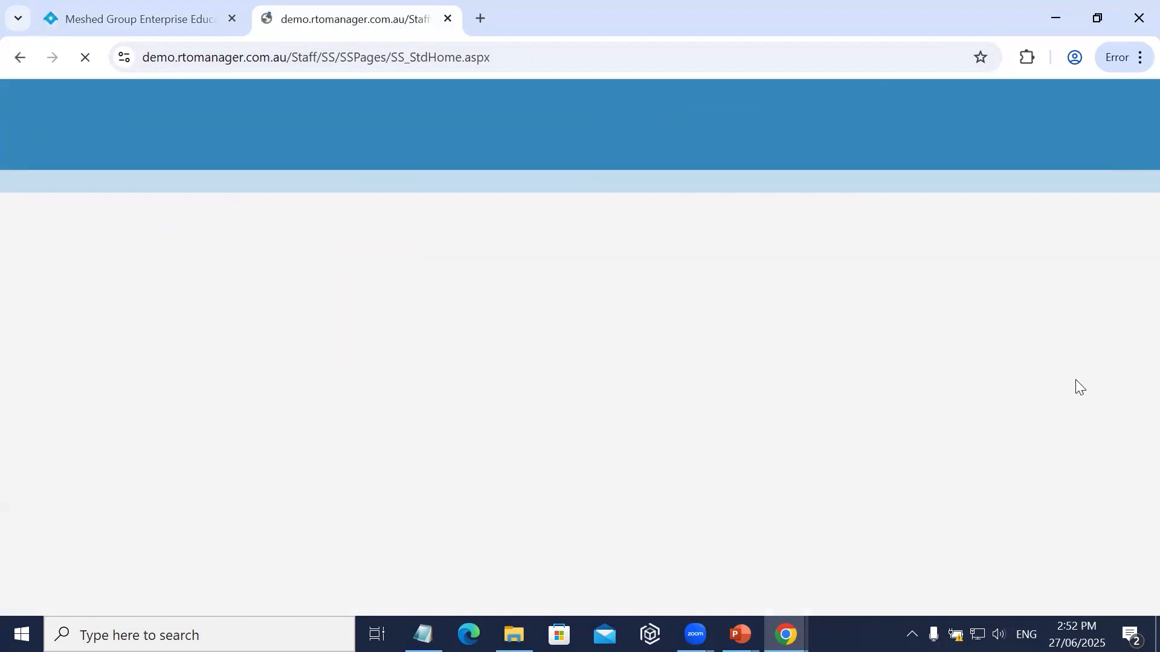
click(1020, 491)
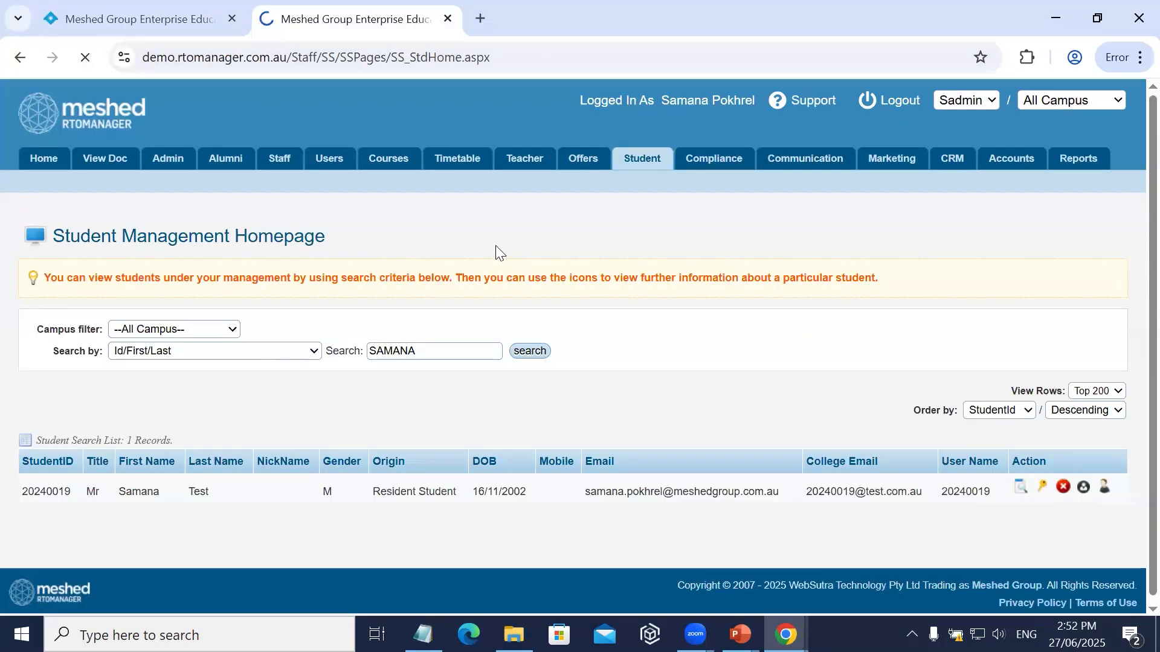
Open the student's Result page and display the academic progress assessment results for BM504: Business Environment.
scroll(481, 399, down, 4)
scroll(482, 372, up, 4)
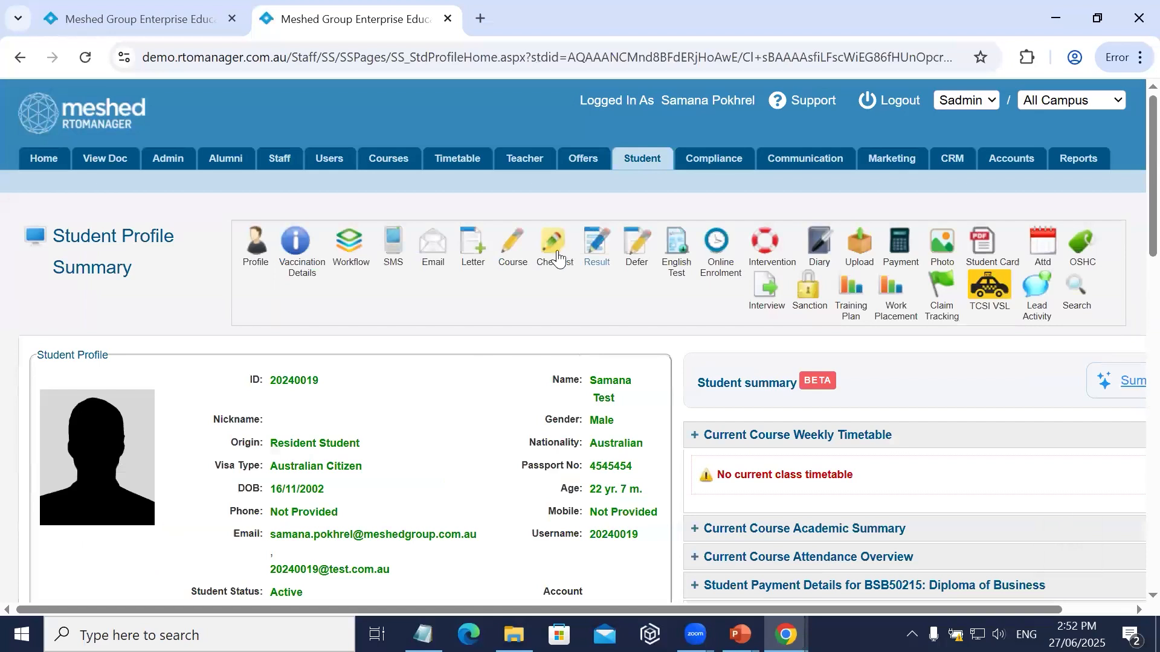
click(597, 245)
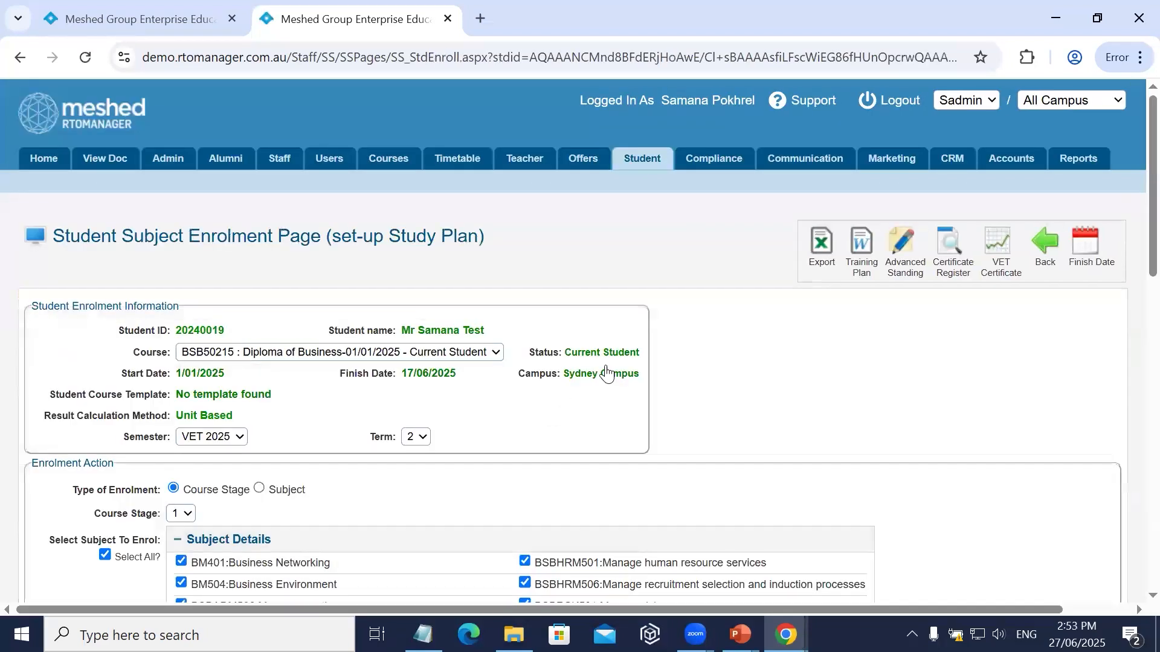
scroll(603, 371, down, 7)
scroll(381, 377, down, 6)
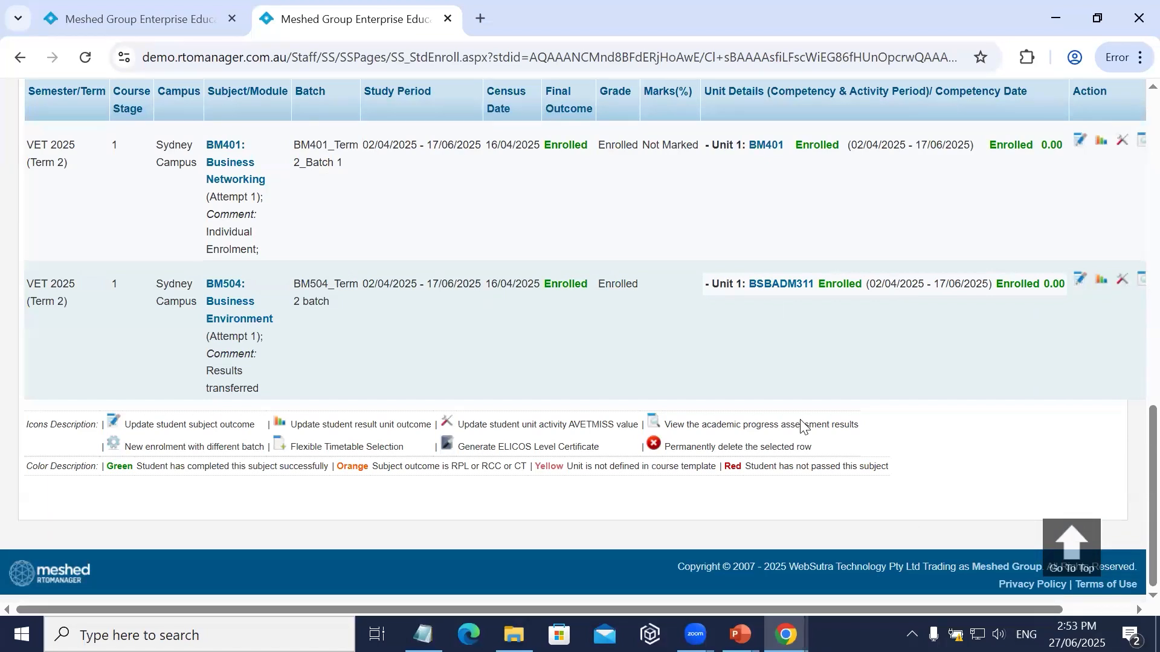
scroll(1037, 316, right, 1)
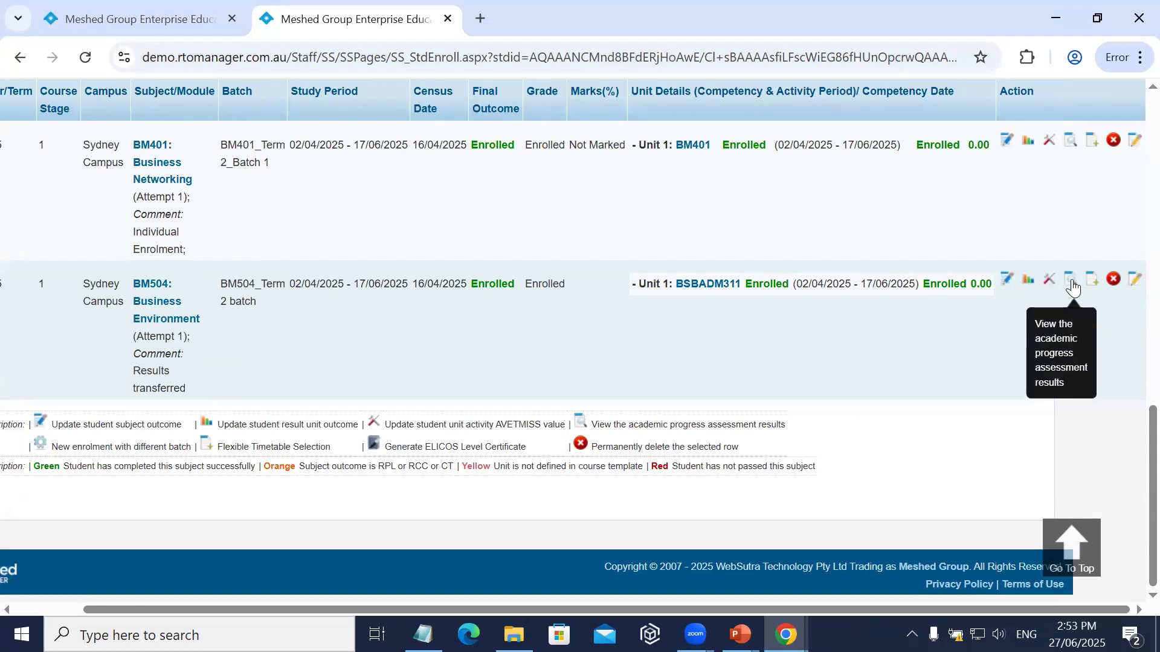
click(1071, 280)
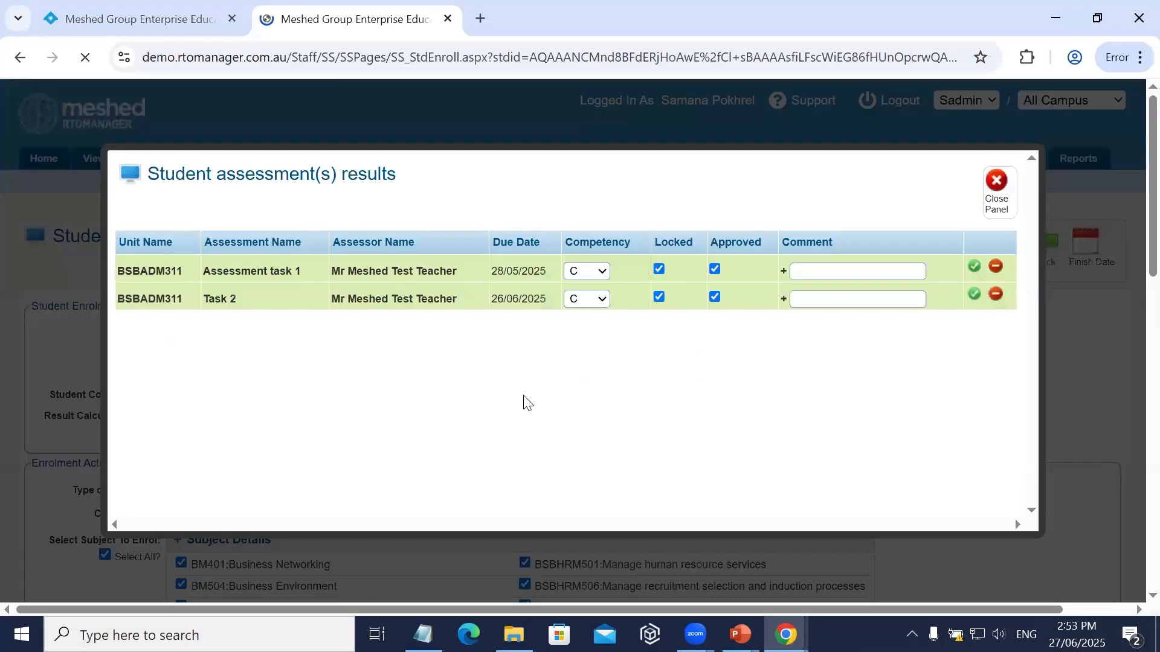
Examine the competency, lock, approval and comment fields for Assessment task 1 and Task 2, and close the results panel without saving.
drag(217, 271, 249, 295)
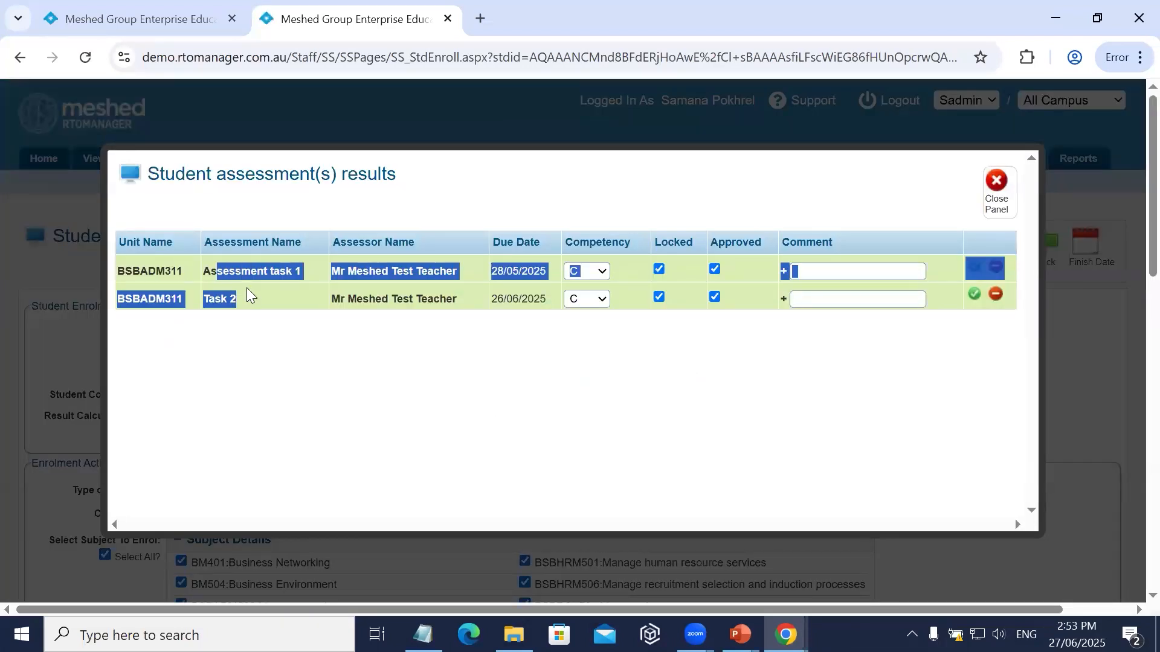
click(278, 402)
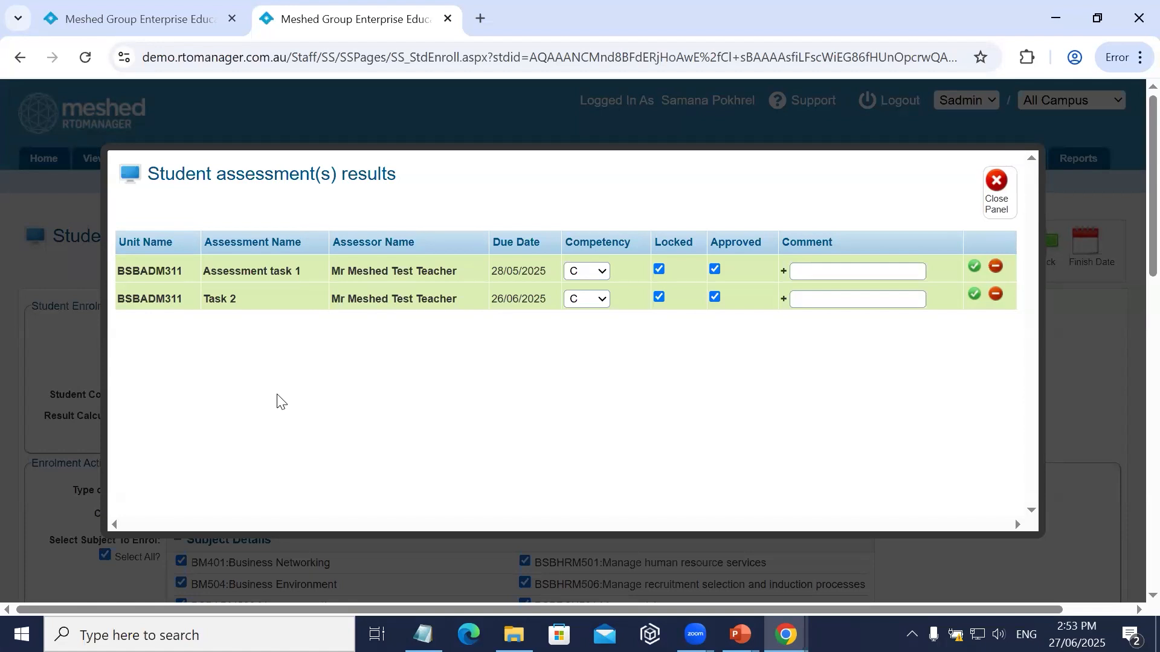
click(601, 271)
click(761, 390)
click(827, 272)
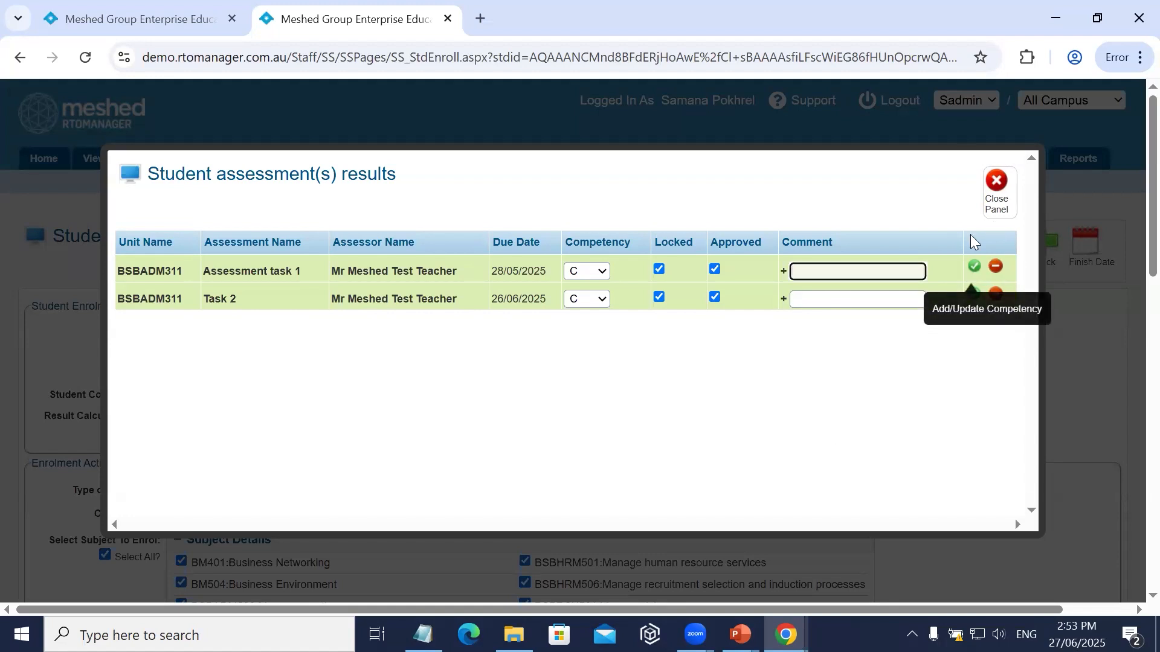
click(998, 181)
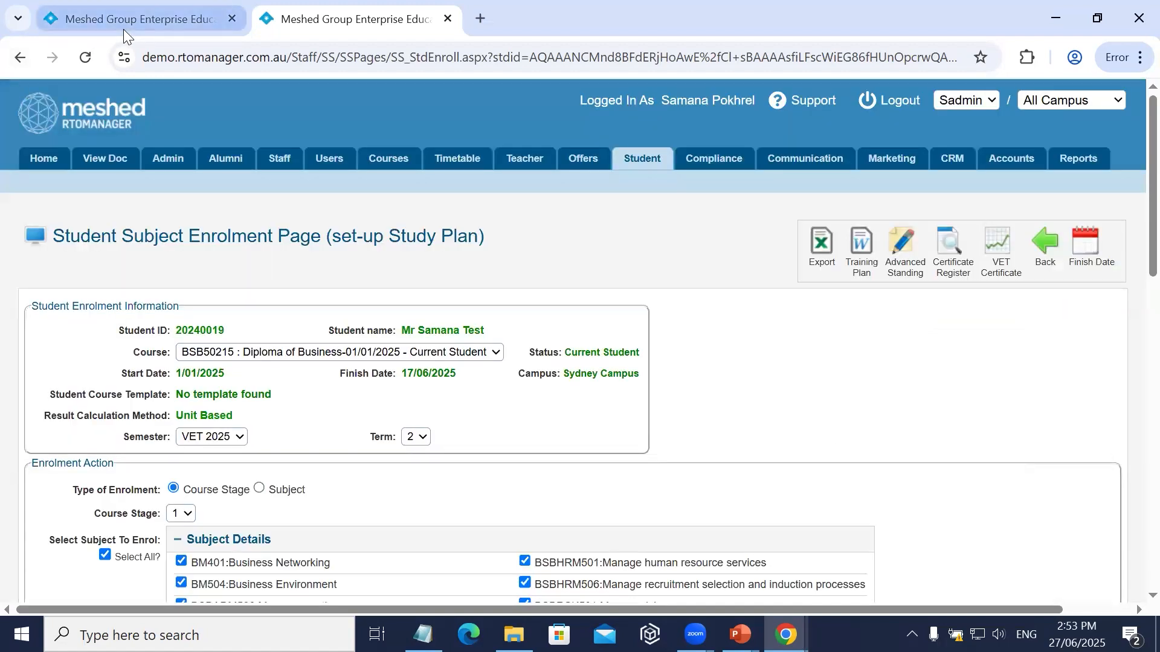
Return to the results entry tab, open the Transfer Results page and select course type VET and subject BM504 : Business Environment.
click(124, 25)
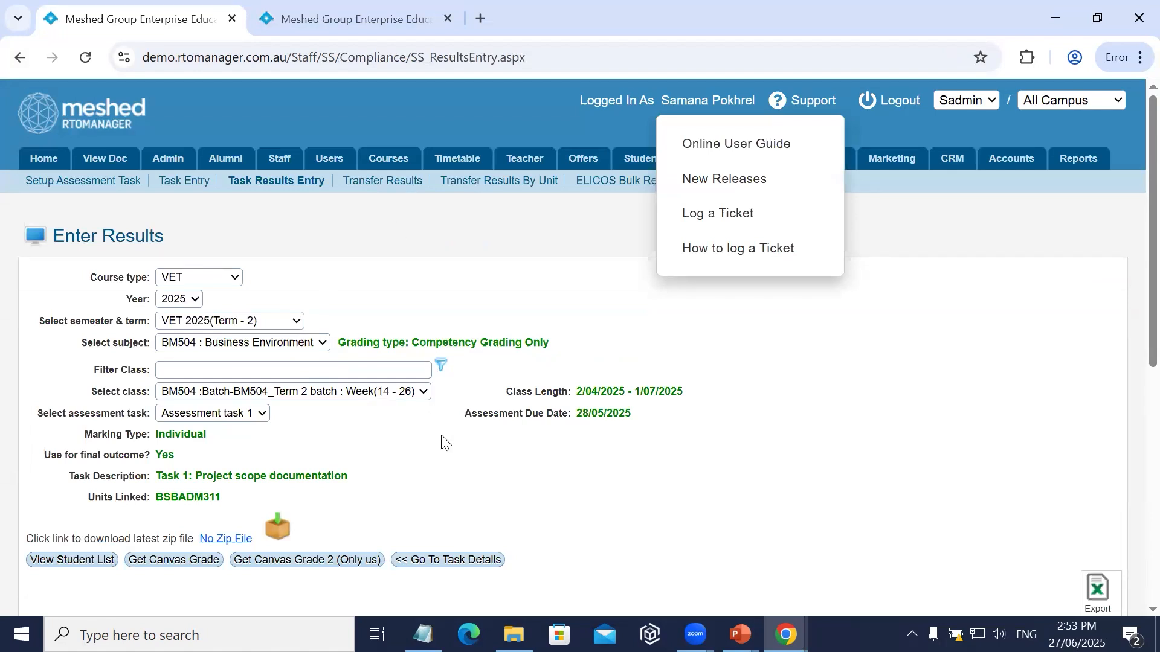
scroll(447, 444, down, 4)
scroll(259, 472, up, 4)
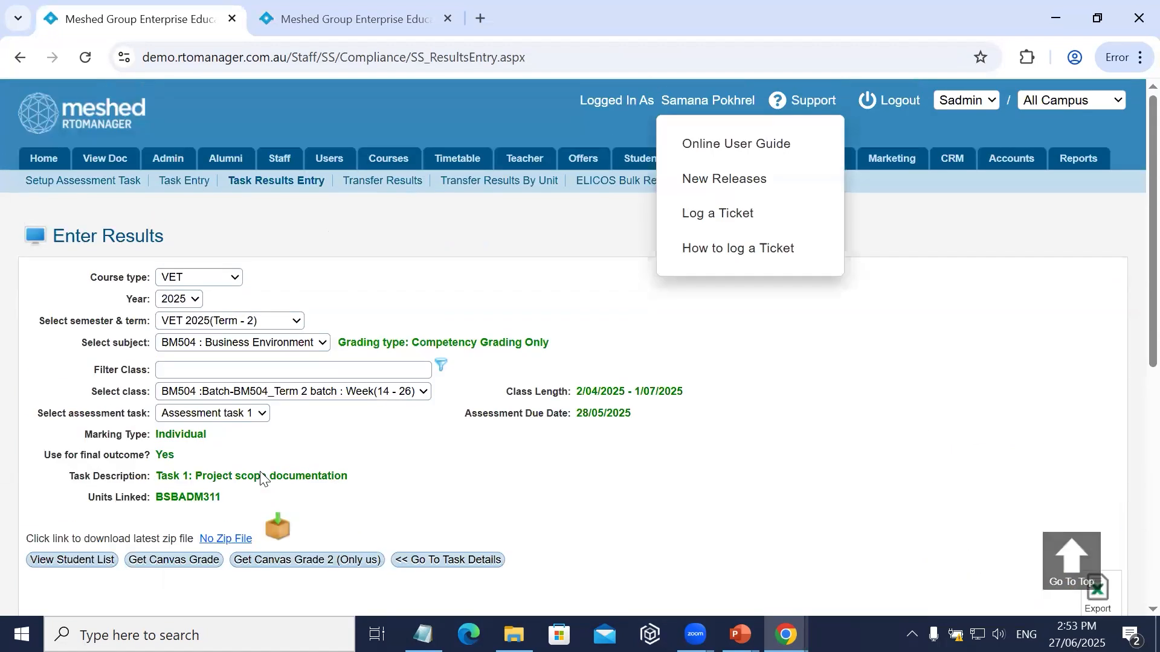
click(367, 181)
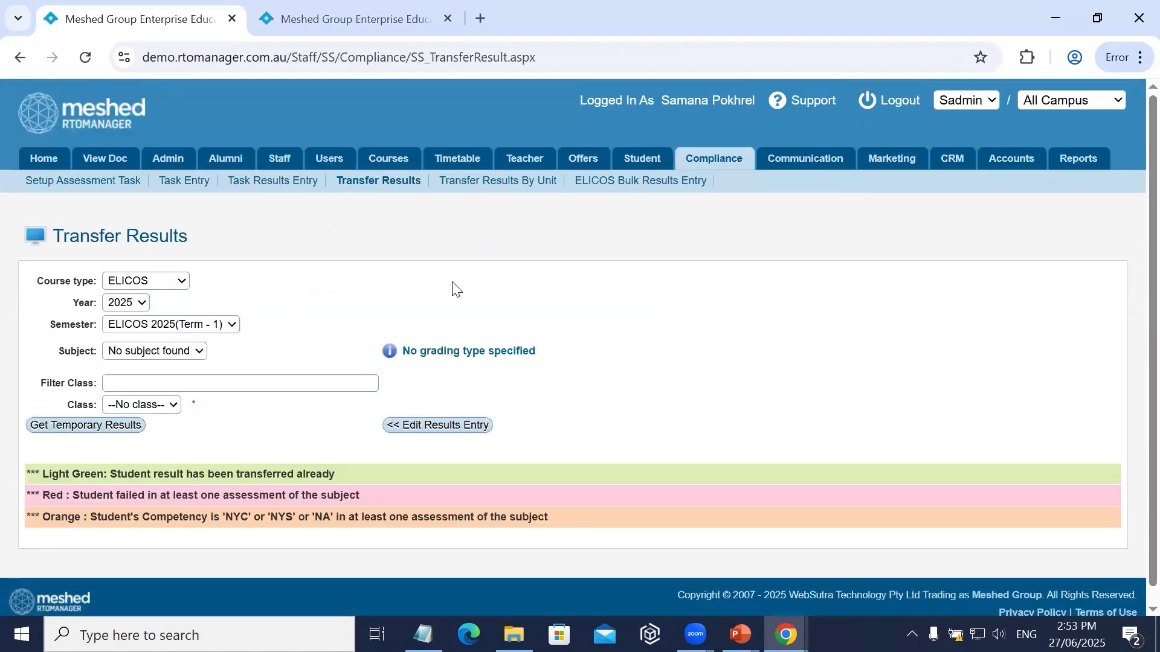
click(145, 281)
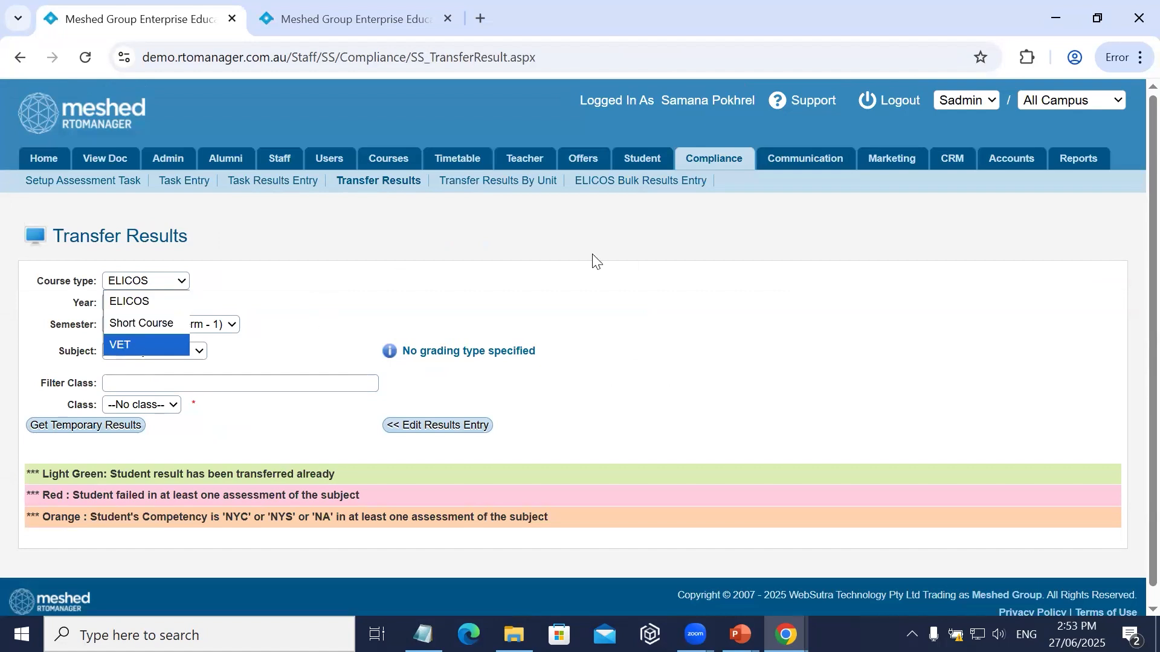
click(126, 345)
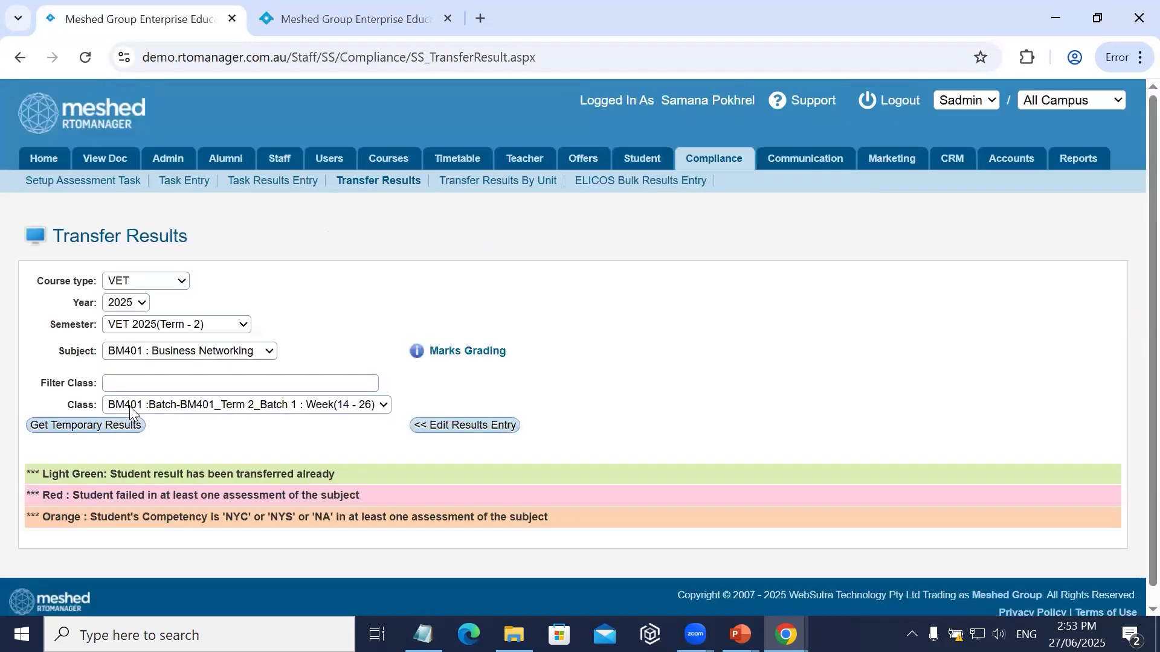
click(162, 356)
click(166, 393)
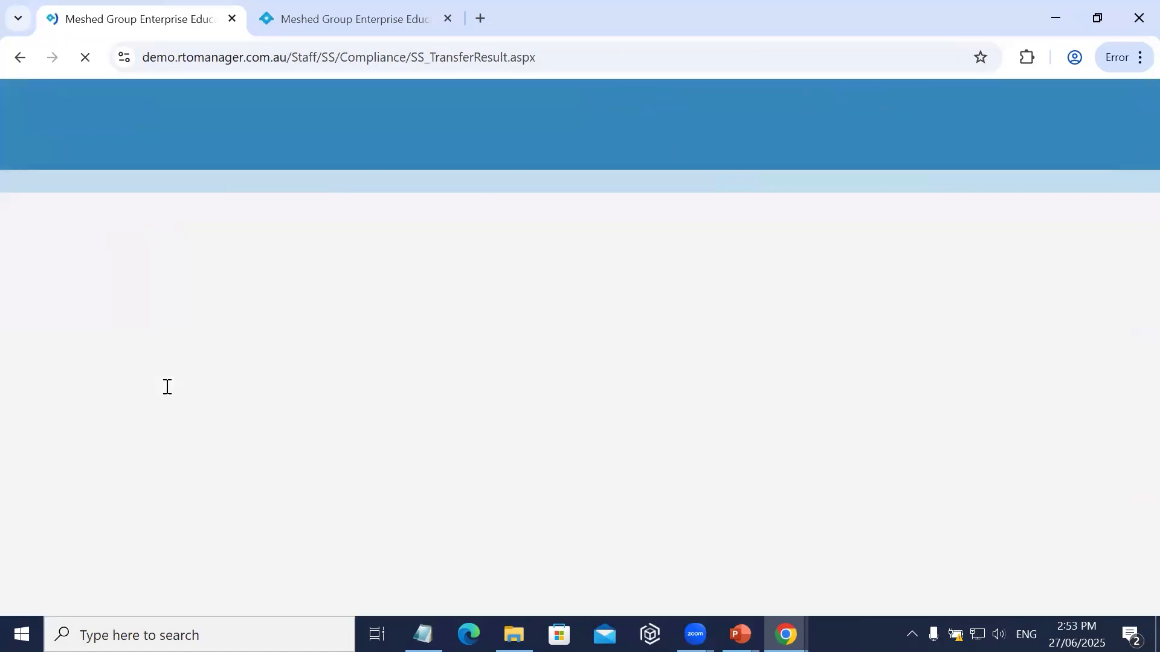
Review the student's calculated subject outcome and outcome option, then view and close the student's task assessment results.
scroll(374, 362, down, 3)
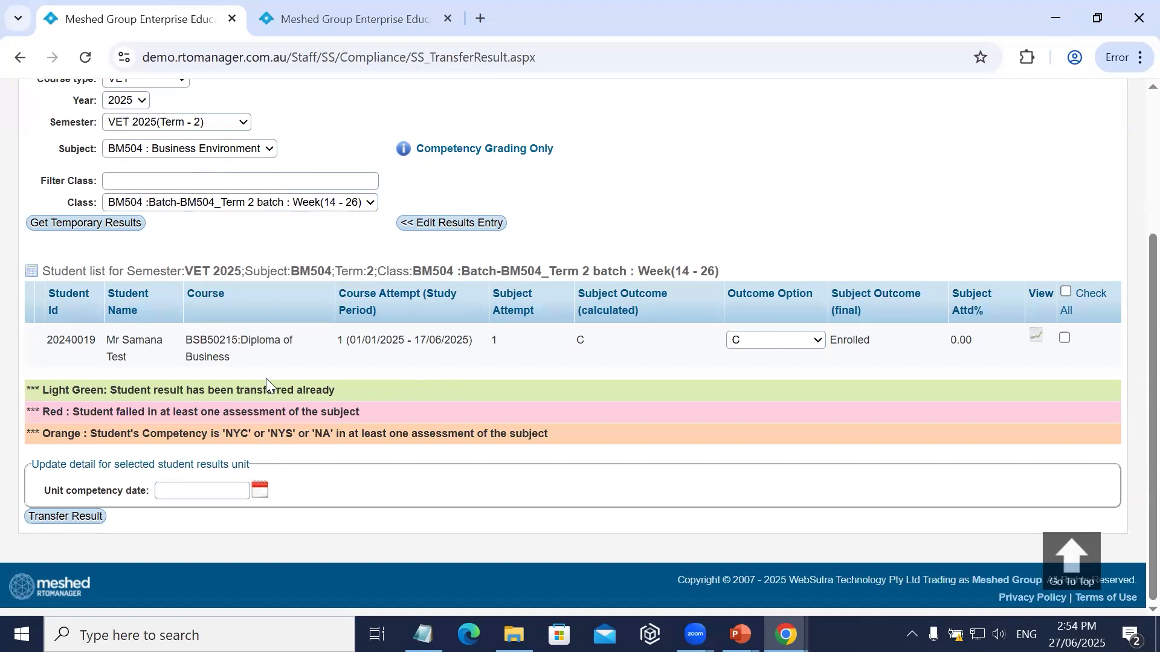
drag(111, 338, 128, 358)
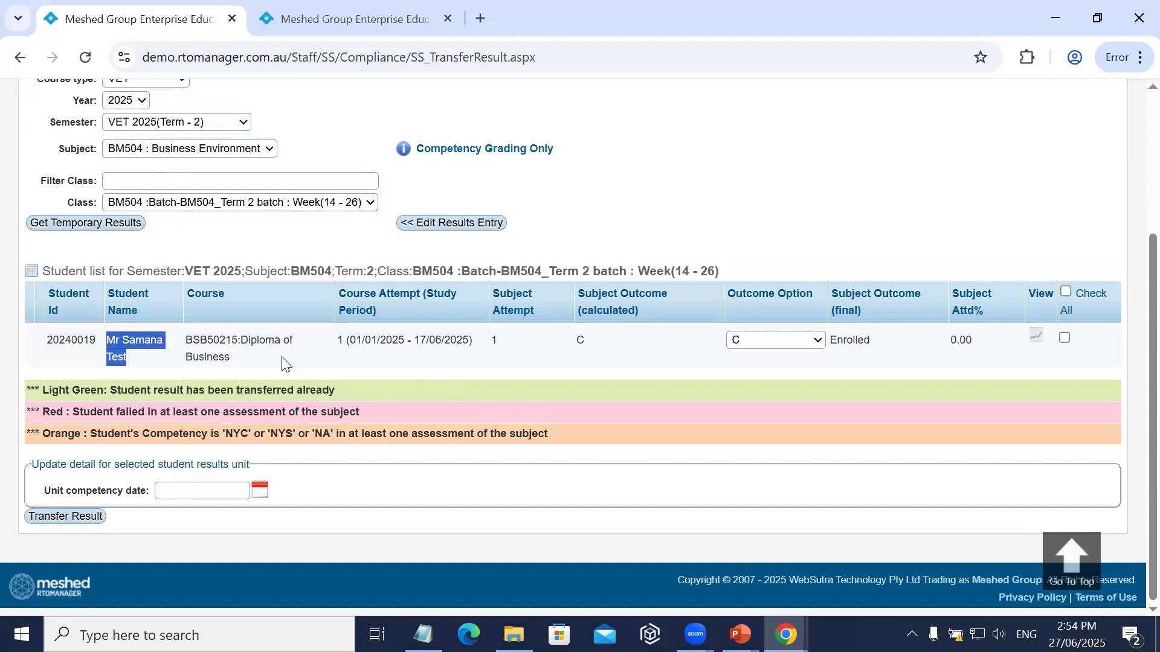
click(796, 389)
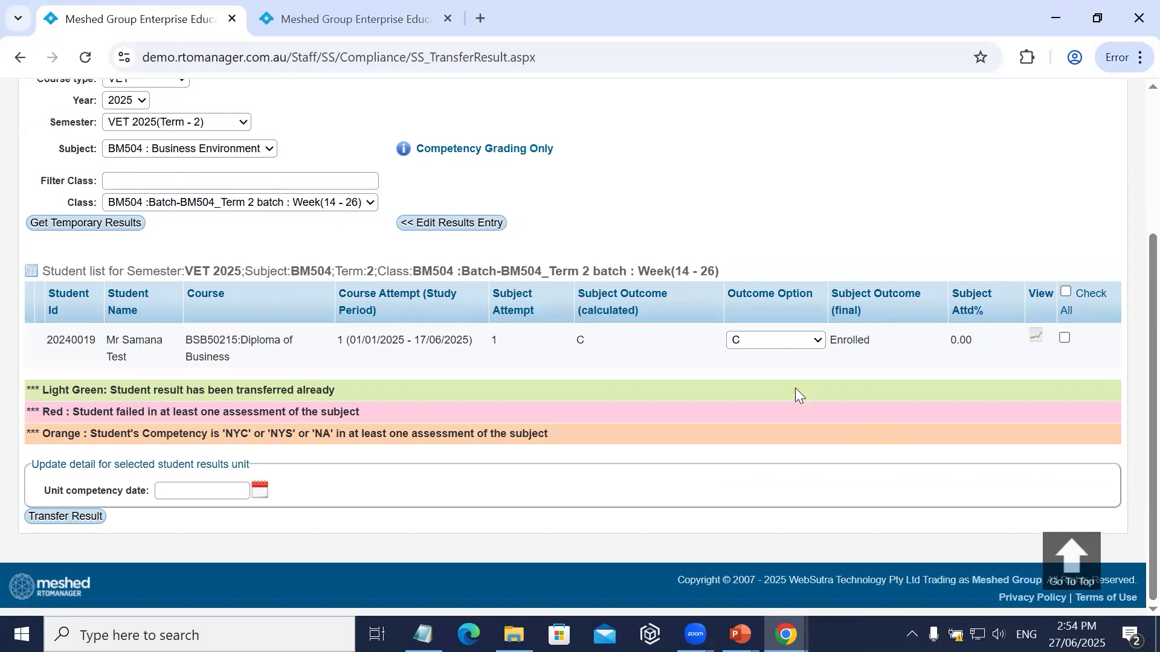
click(1034, 338)
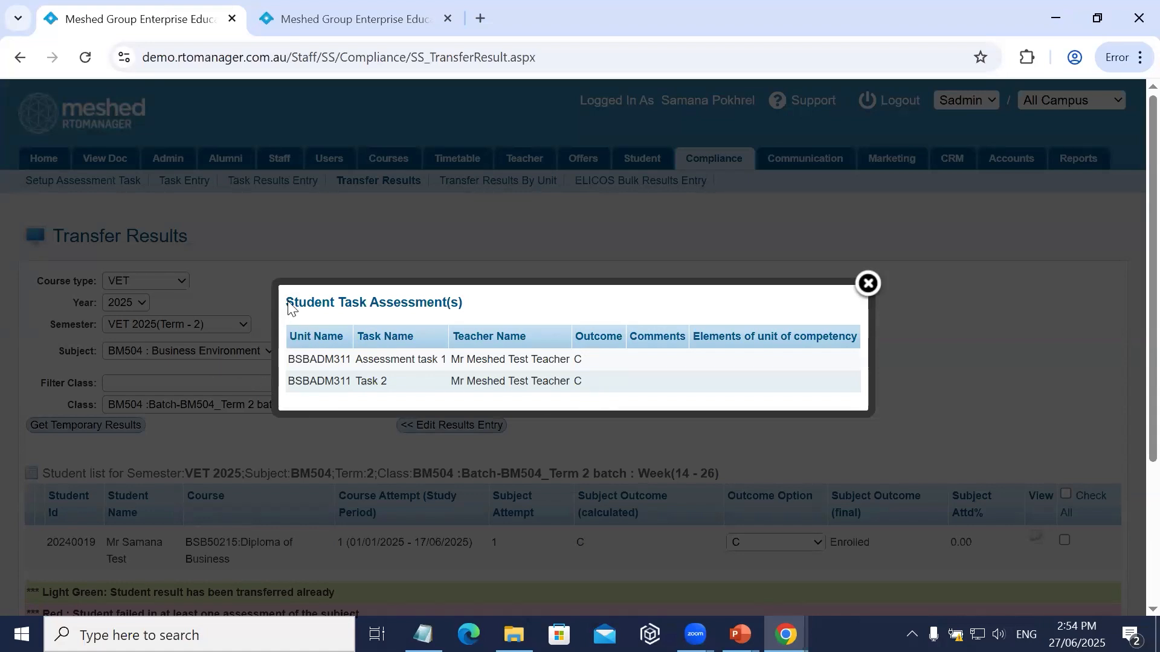
click(868, 284)
Select all students in the BM504 class list for result transfer.
scroll(890, 374, down, 3)
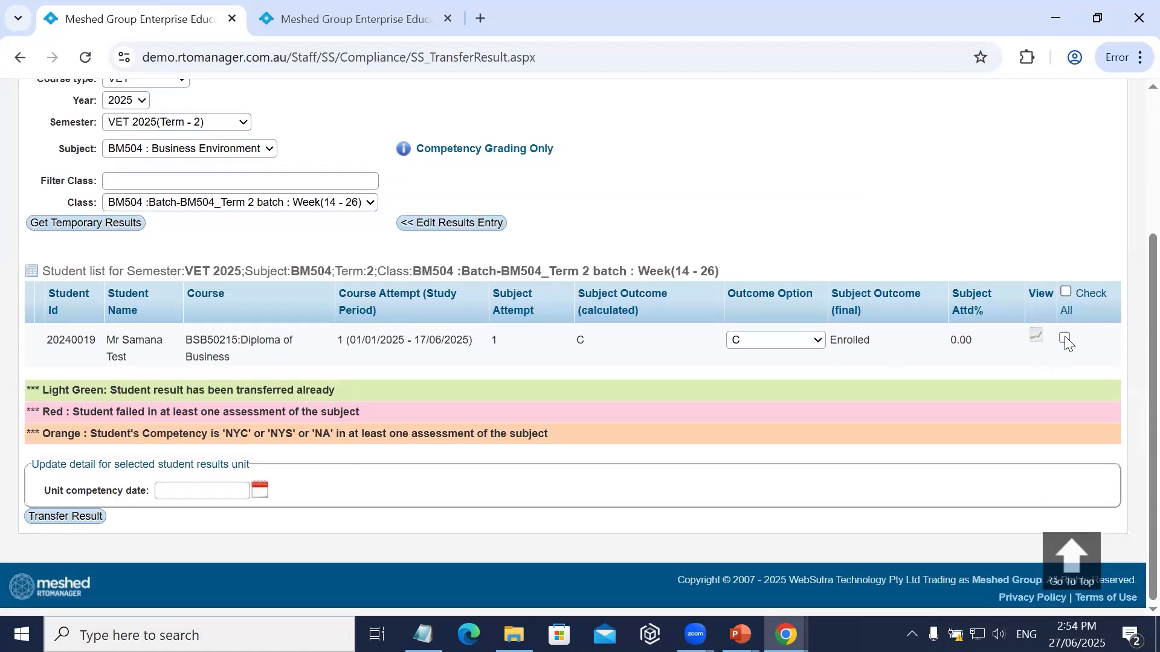
click(1066, 292)
click(1064, 340)
click(1064, 341)
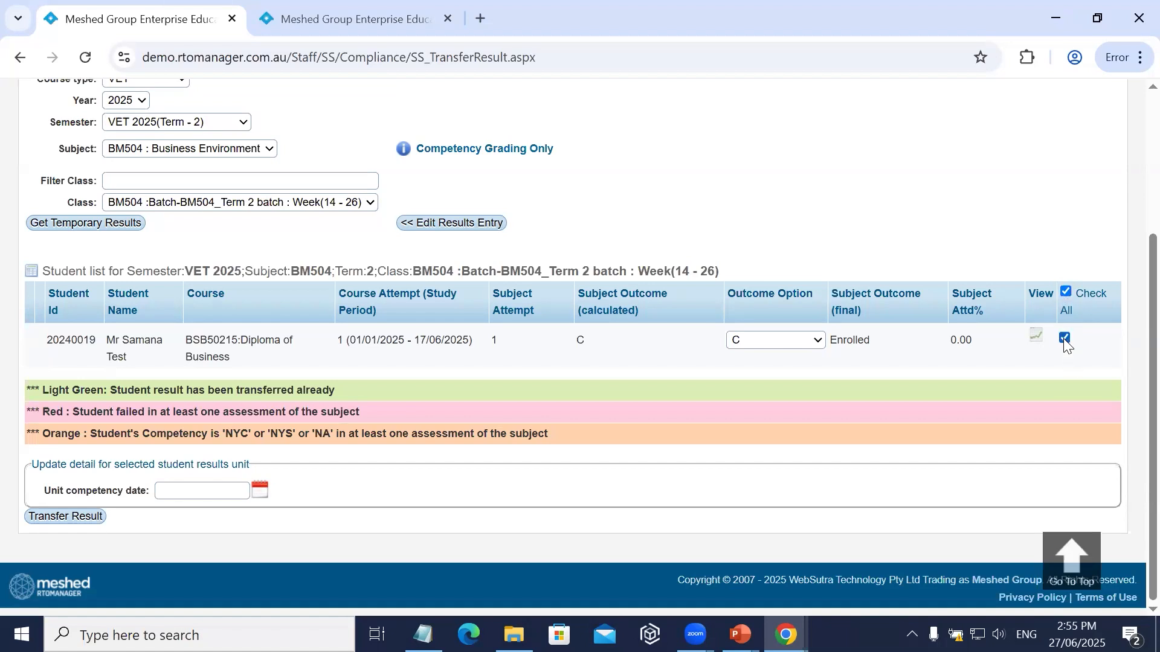
click(1065, 291)
Check the final outcome and unit details of BM504: Business Environment in the student's study plan in the other browser tab.
scroll(338, 356, up, 3)
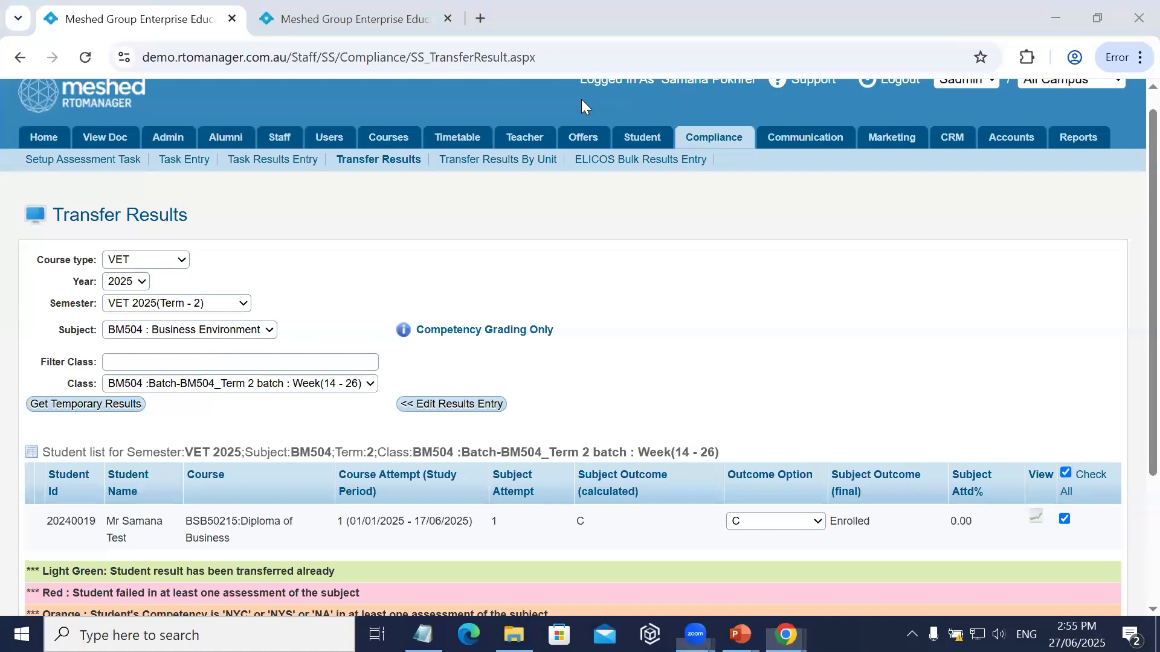
key(ctrl+Tab)
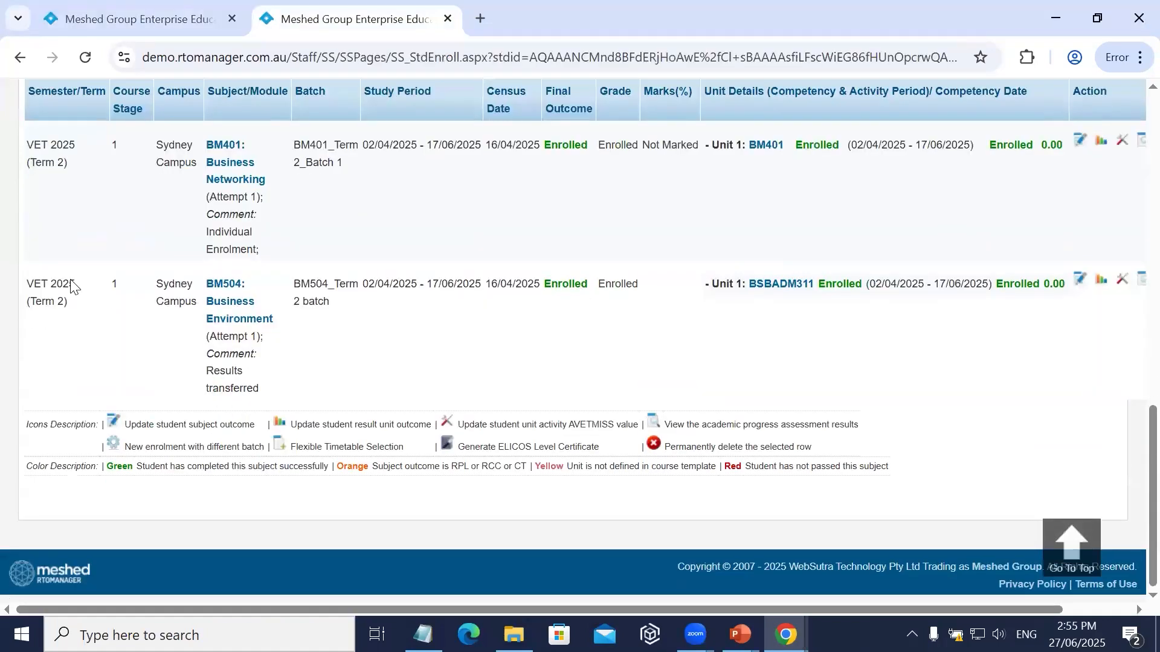
drag(212, 284, 455, 343)
click(454, 343)
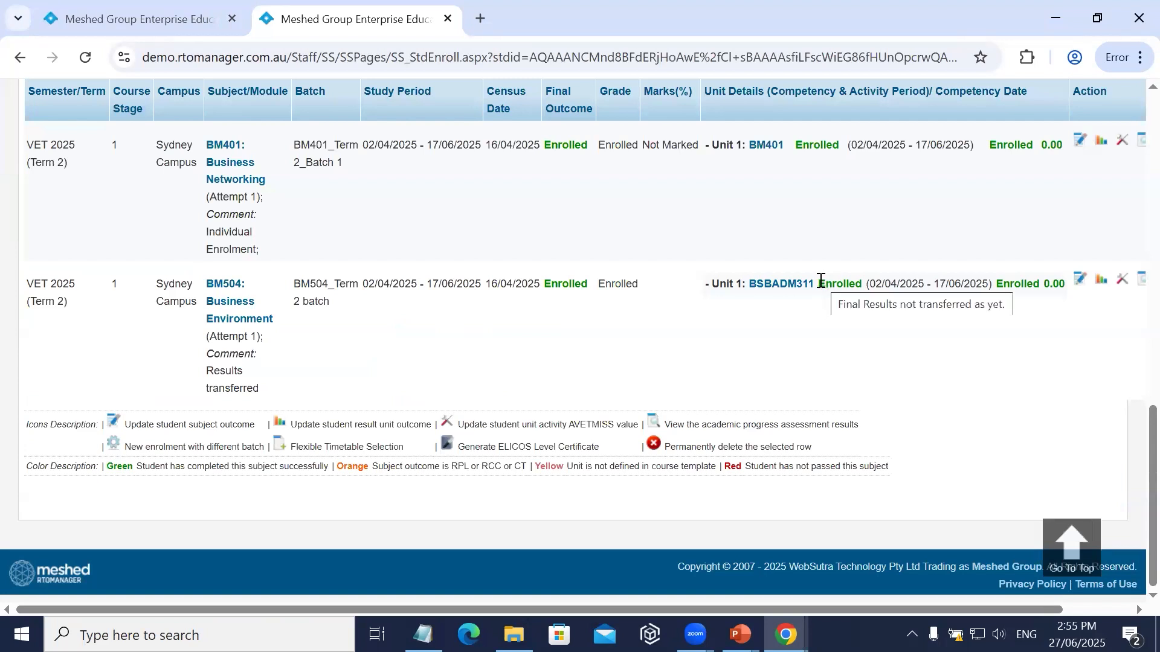
Return to the Transfer Results page and transfer the selected student's BM504 result, leaving the unit competency date blank.
click(122, 13)
scroll(574, 302, down, 3)
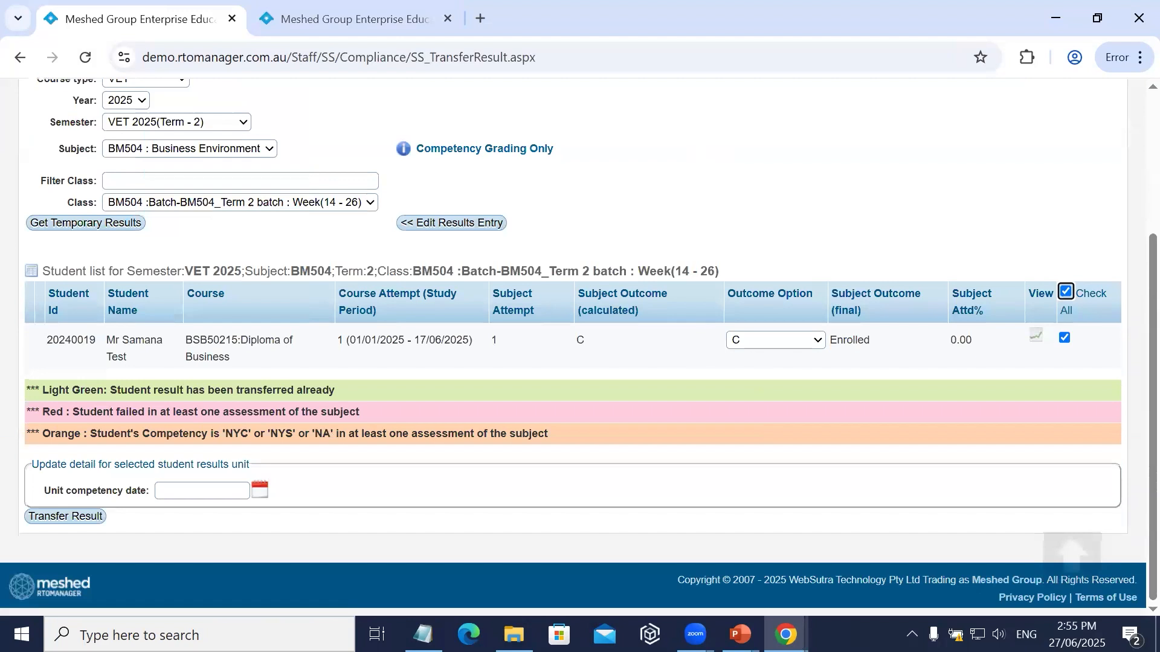
click(65, 515)
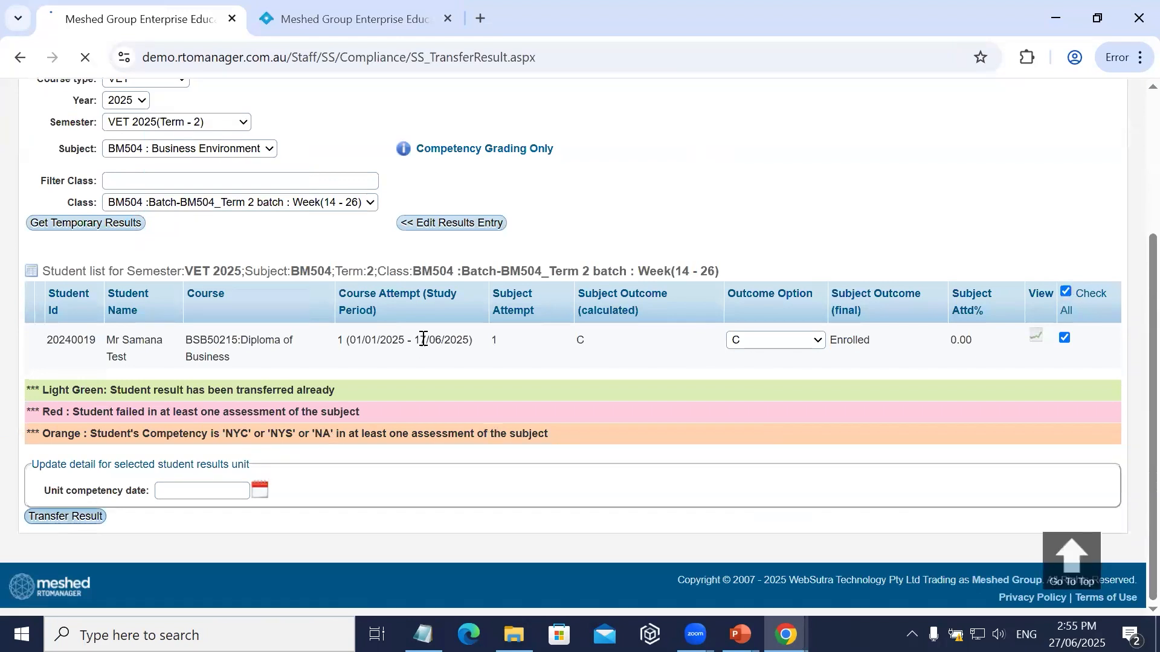
Check the student's final subject outcome in the transfer list, and reload the student's study plan to check the BM504 row.
scroll(749, 266, down, 3)
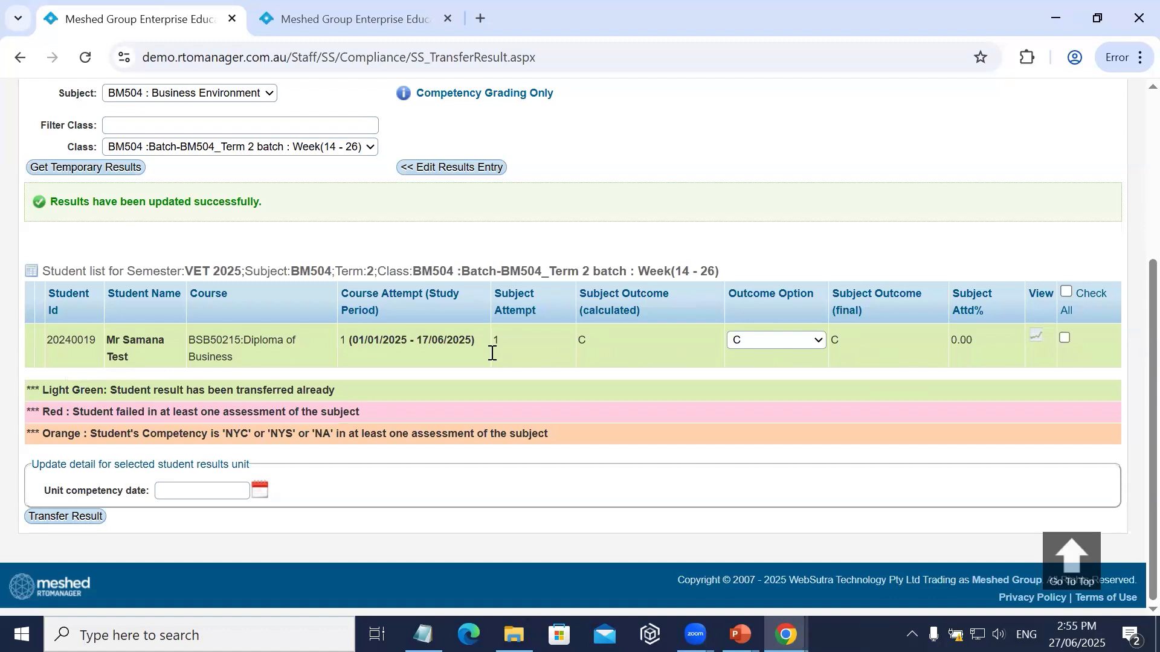
click(361, 29)
click(84, 59)
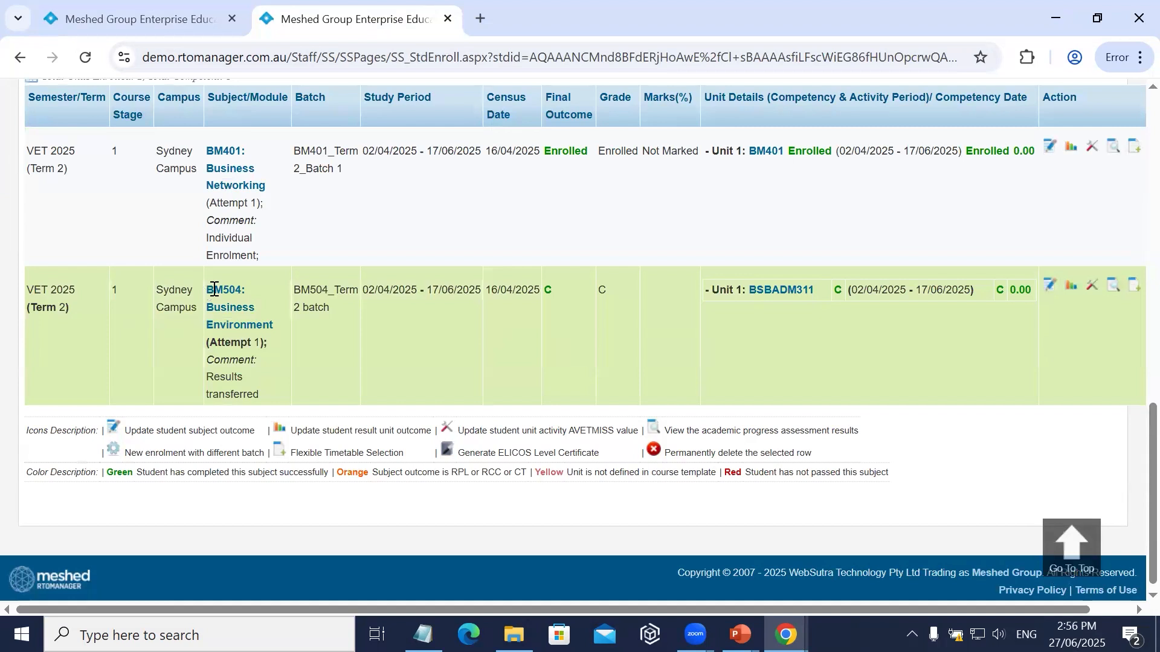
Examine the BM504 outcome and unit activity period in the study plan, and review the class list back on the Transfer Results page.
drag(214, 290, 284, 329)
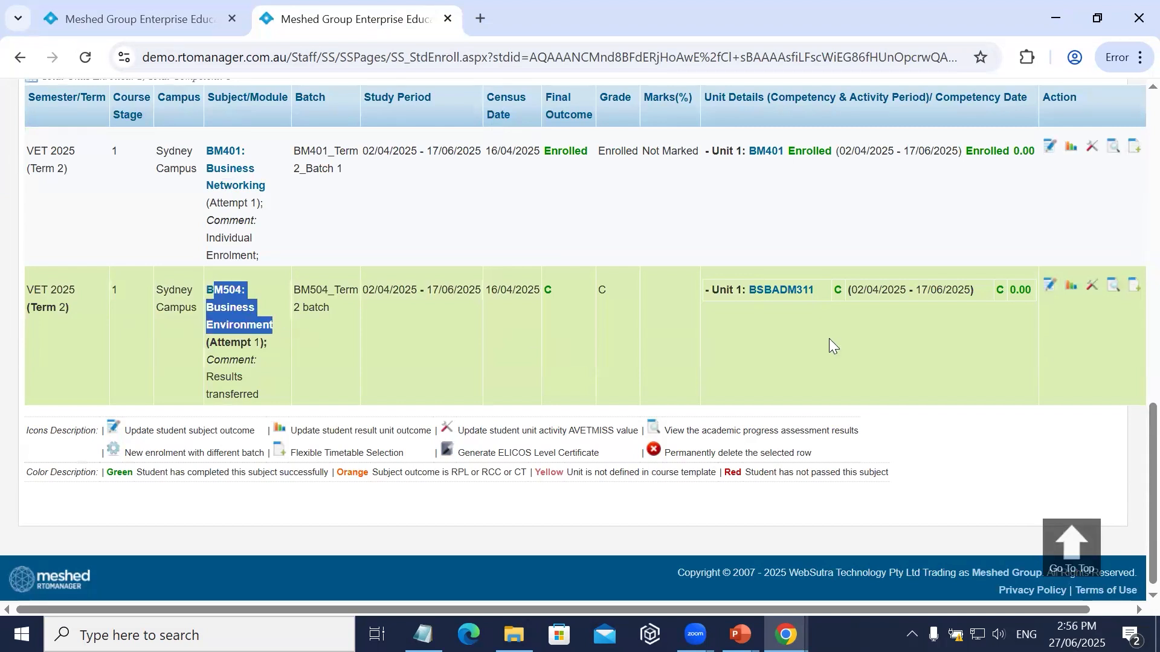
drag(846, 290, 857, 297)
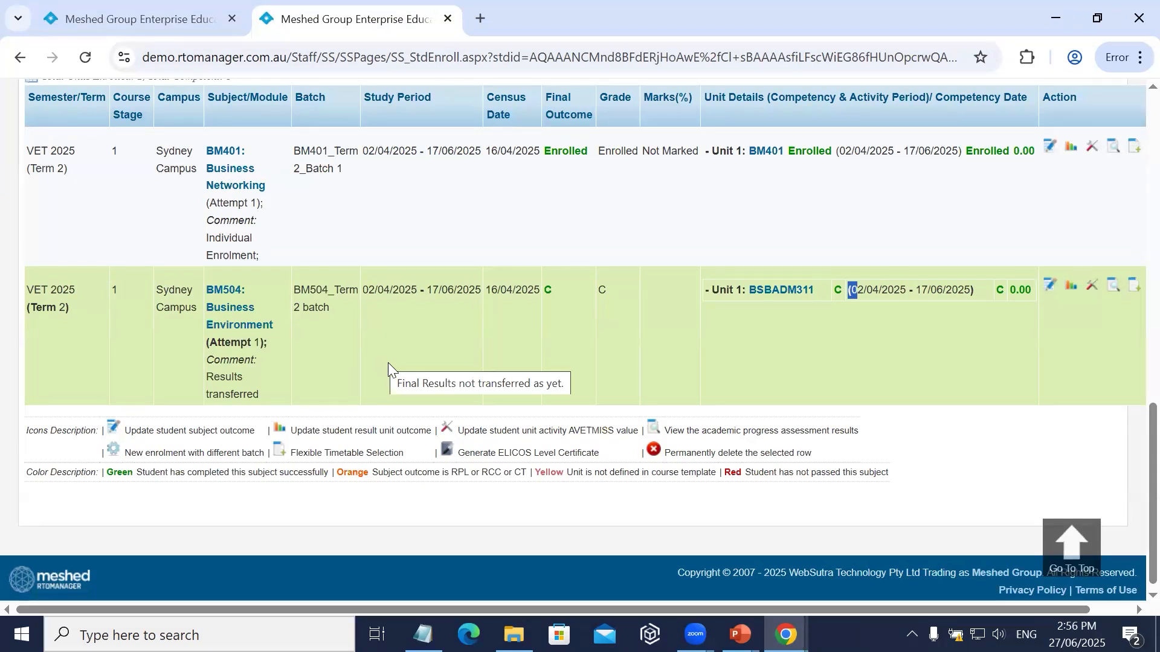
click(184, 18)
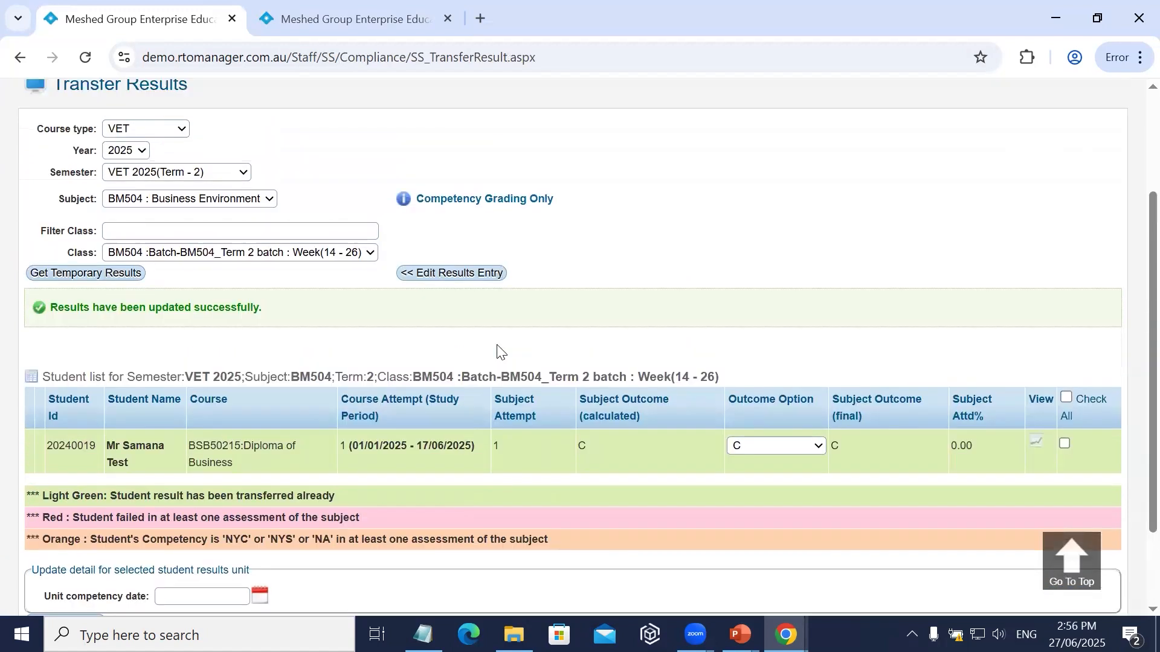
scroll(561, 283, up, 3)
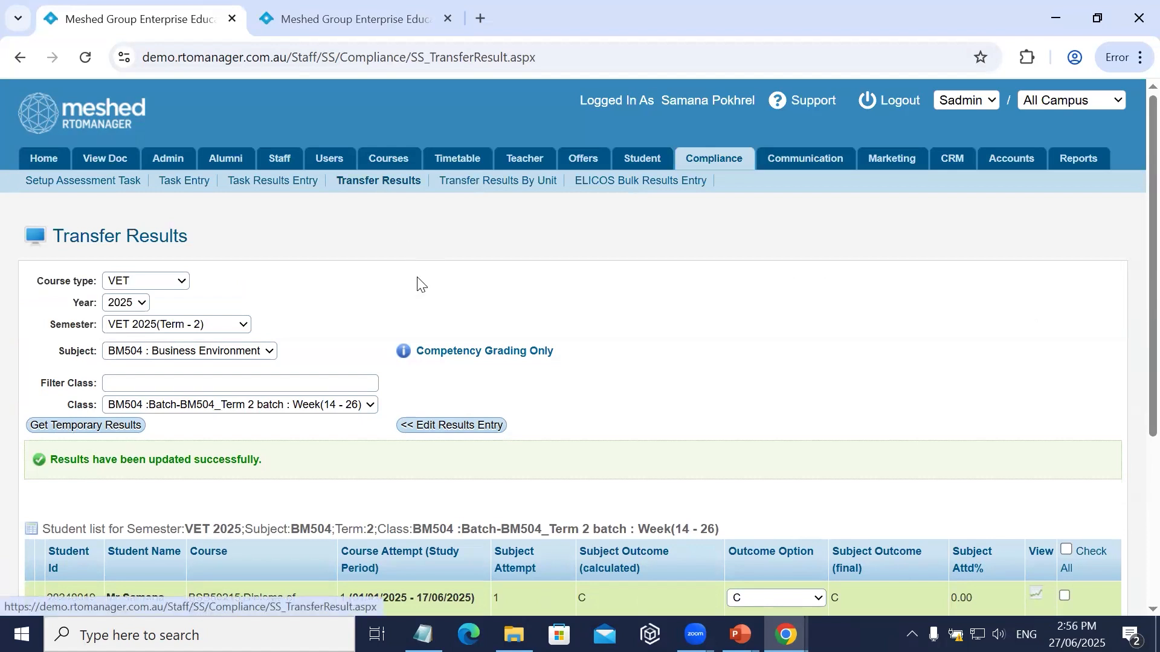
scroll(416, 282, down, 1)
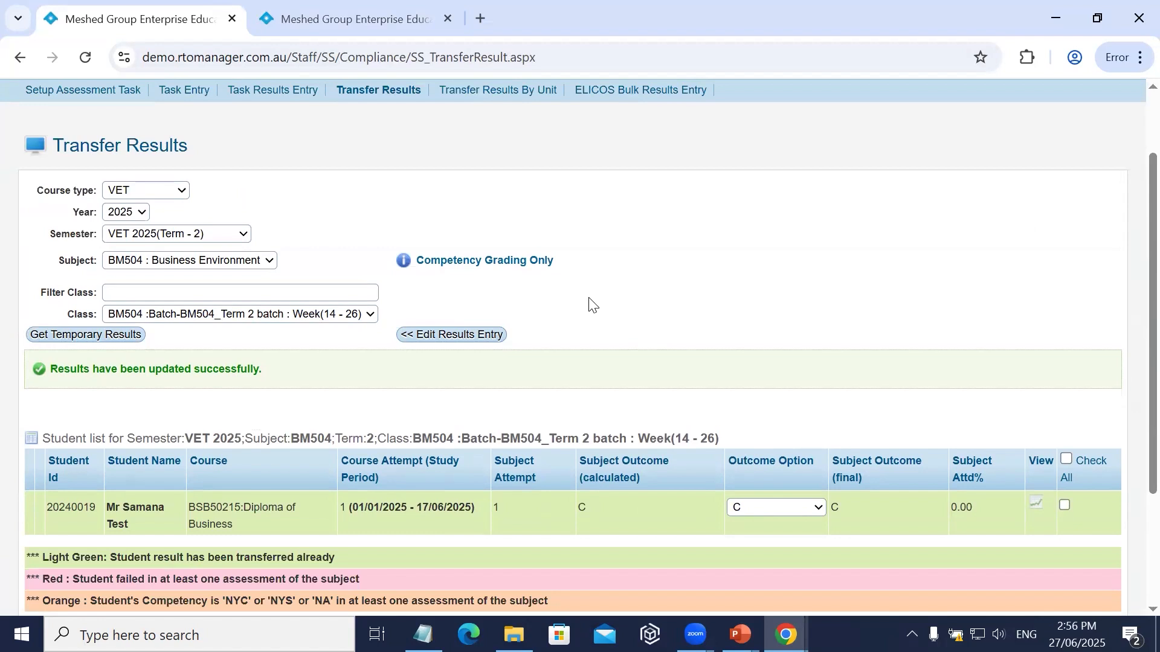
Open result transfer by unit and set the course type to VET.
click(505, 92)
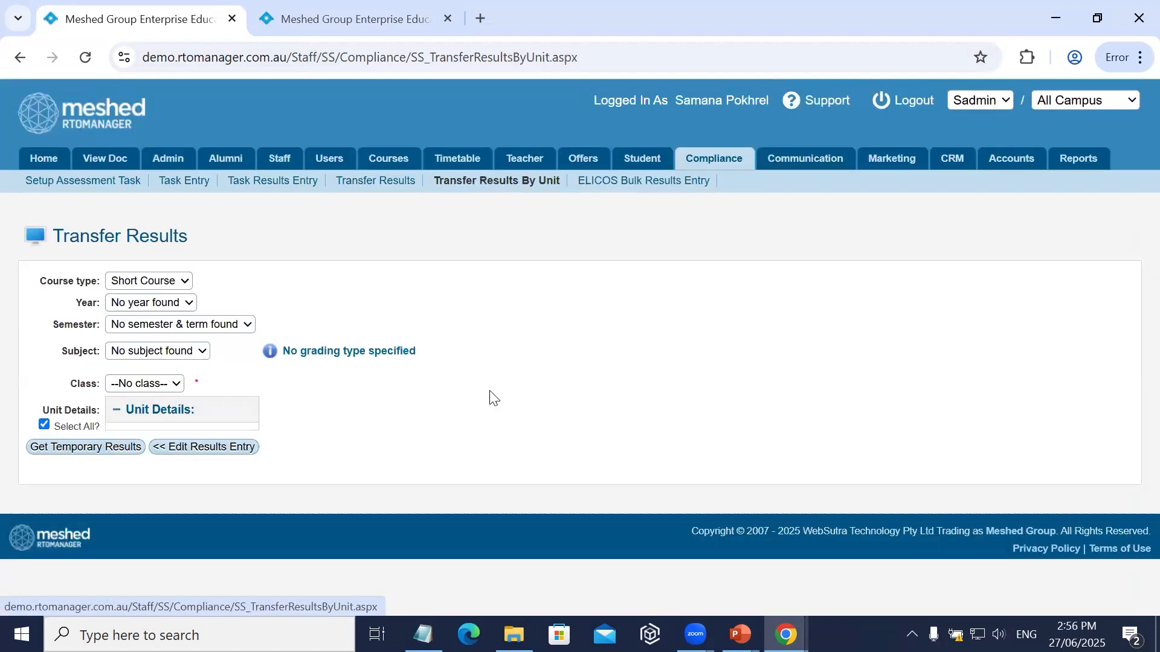
click(137, 280)
click(140, 323)
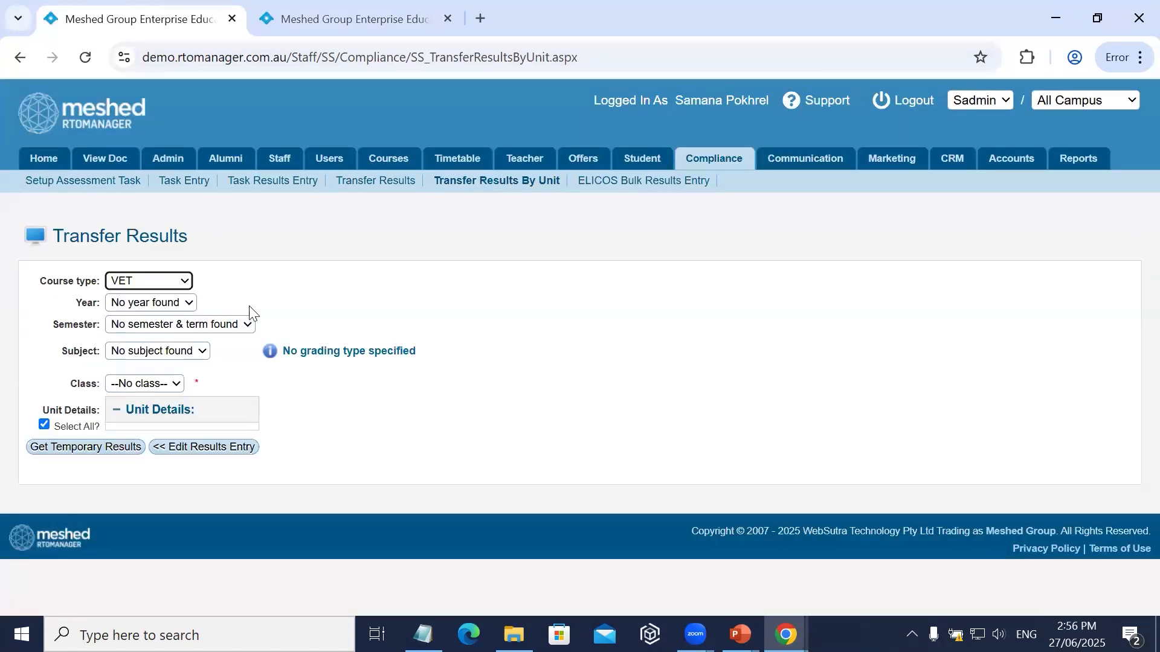
scroll(528, 457, down, 1)
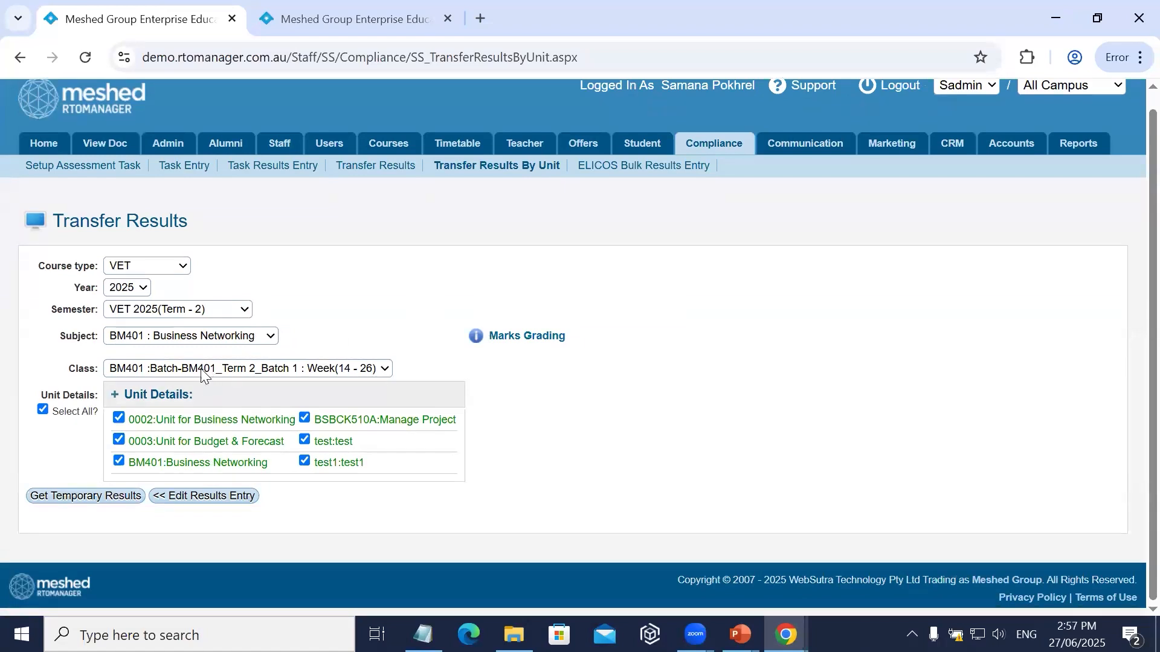
Deselect all units of the BM401 subject and select only the unit BM401:Business Networking.
click(152, 340)
click(344, 277)
click(42, 410)
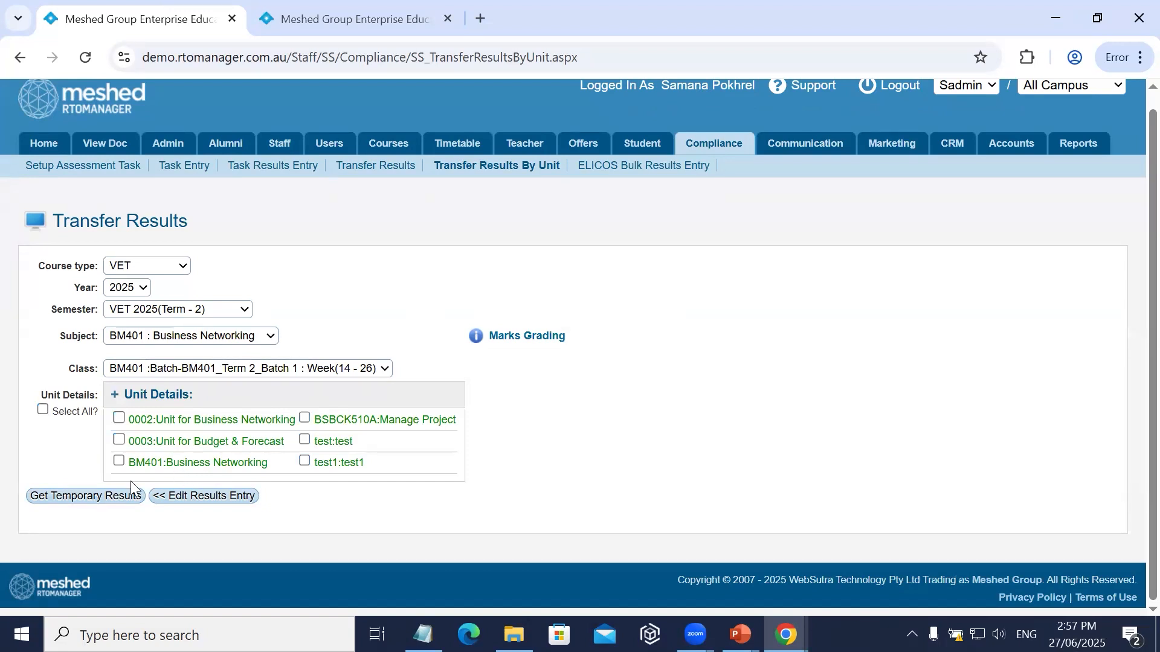
click(119, 461)
Open ELICOS bulk results entry and bring up the EAP class's student assessment list for the year 2023.
click(391, 167)
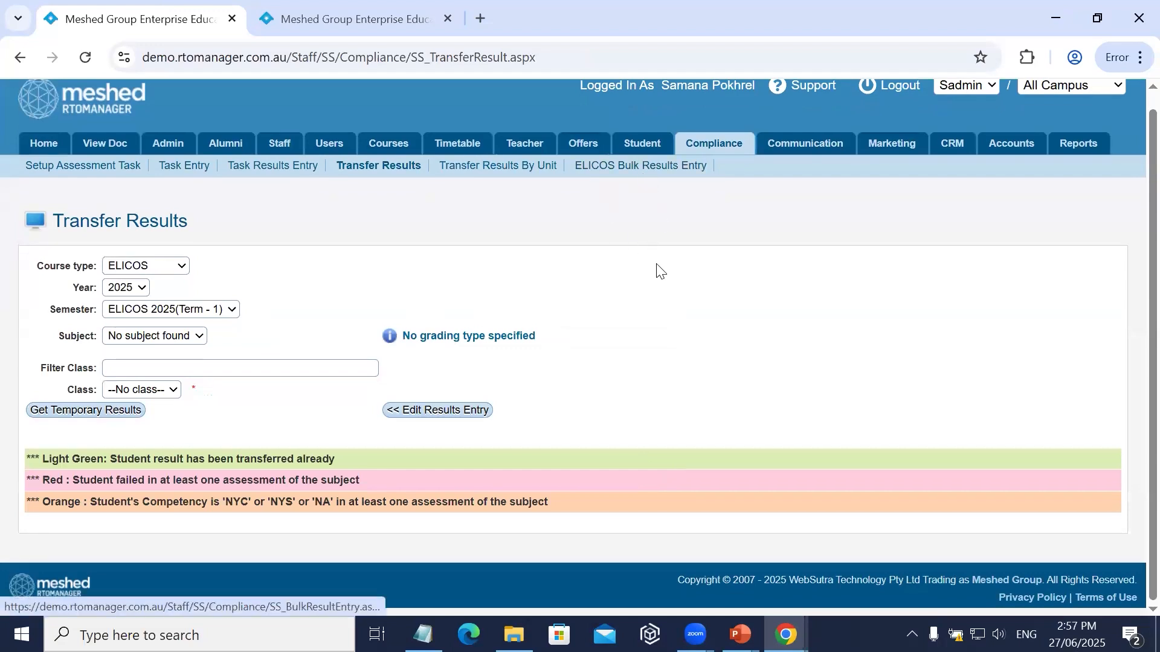
click(653, 176)
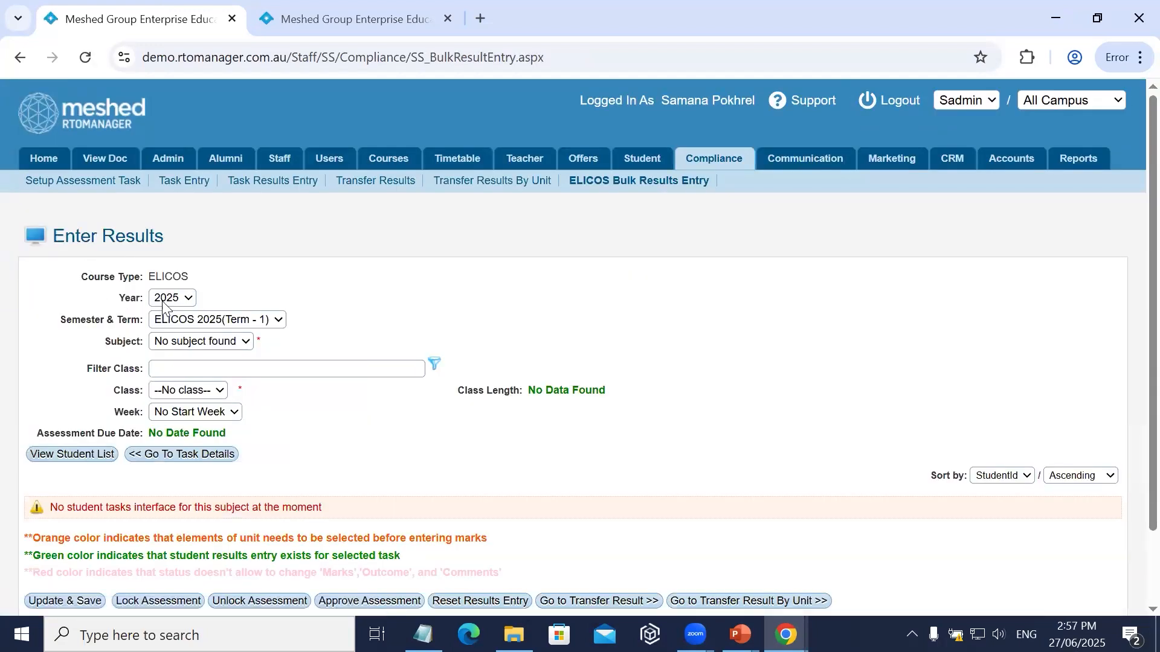
click(171, 301)
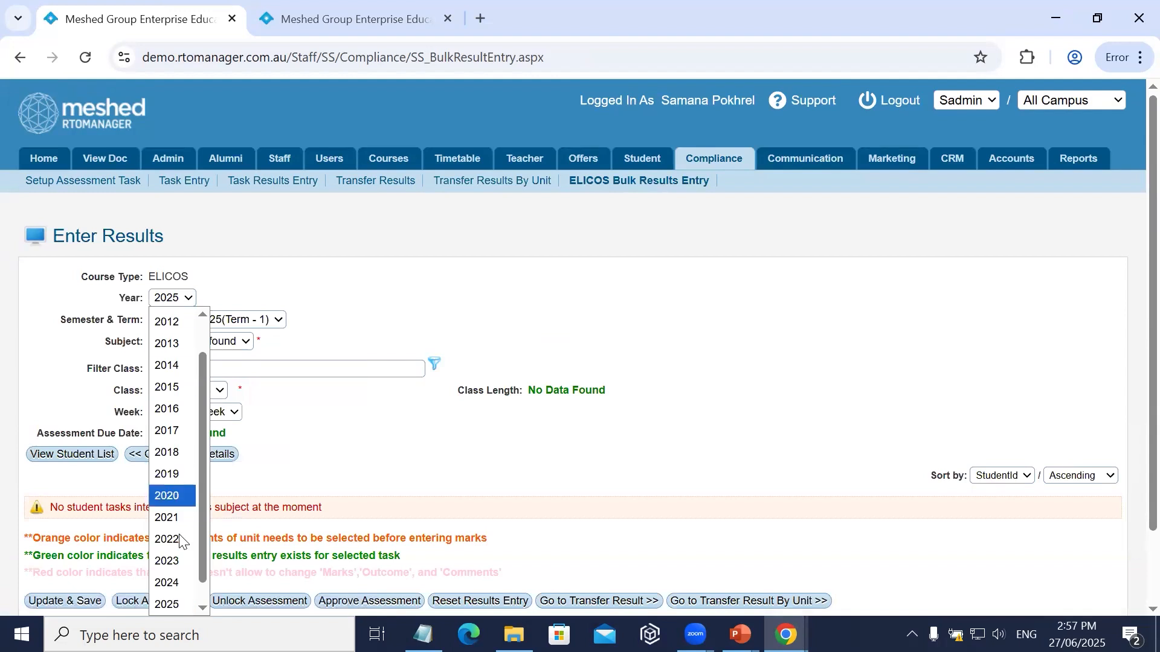
click(174, 561)
scroll(349, 266, down, 4)
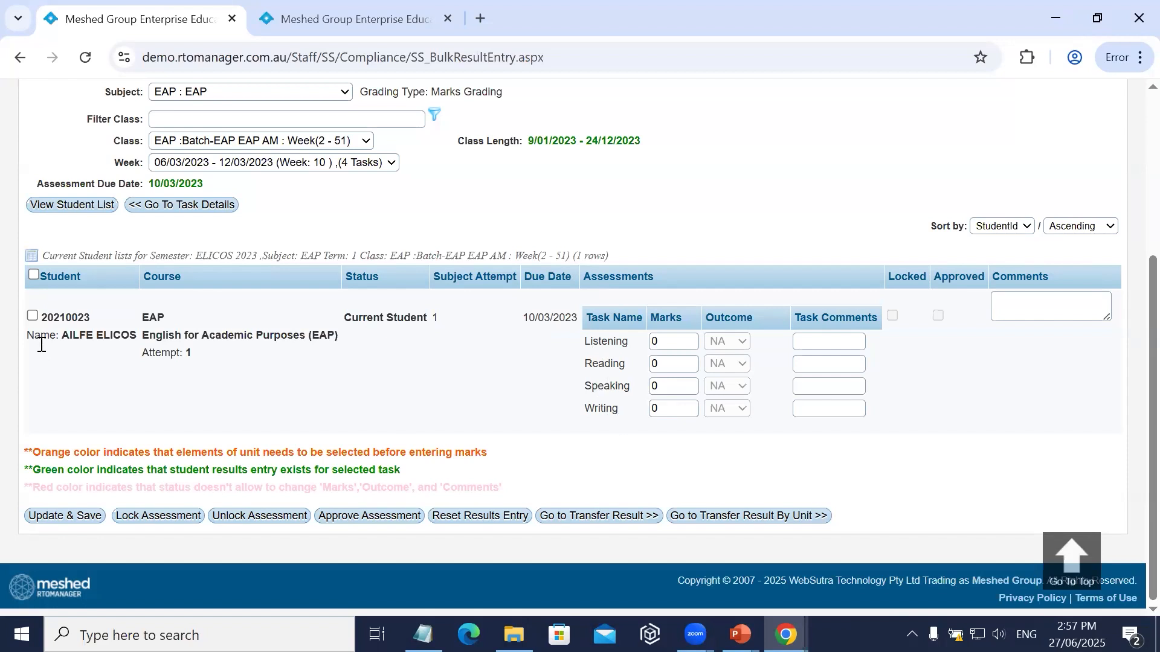
Select the student in the EAP class list and enter a mark of 10 for the Listening task.
click(32, 316)
click(644, 340)
key(BackSpace)
text(10)
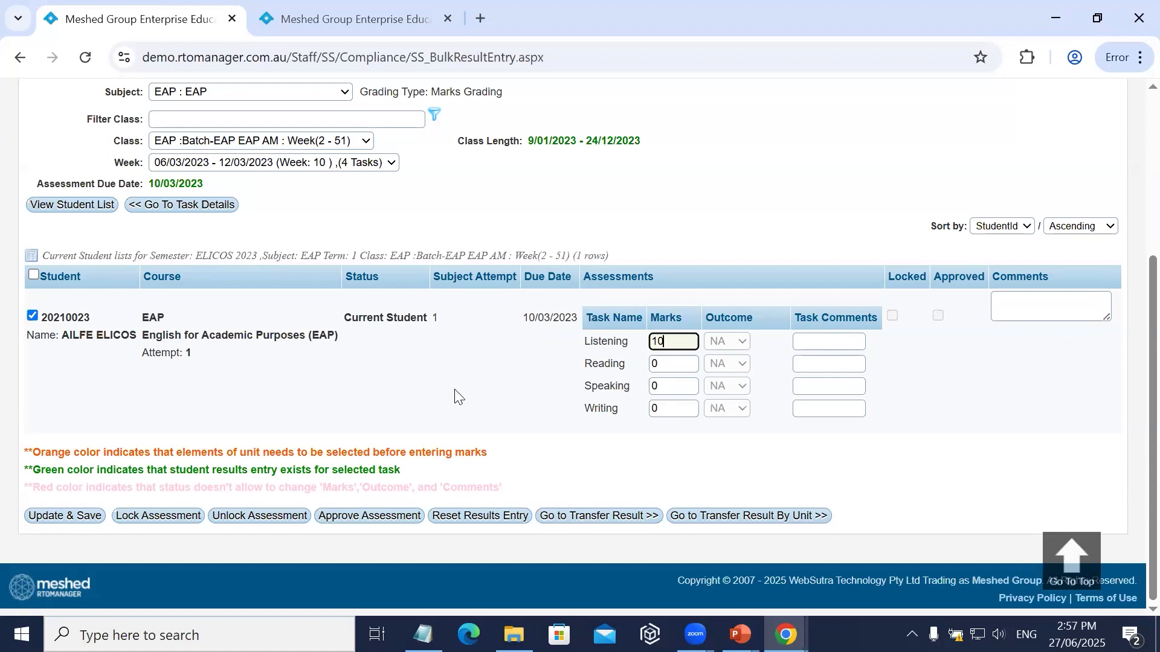
scroll(457, 397, up, 4)
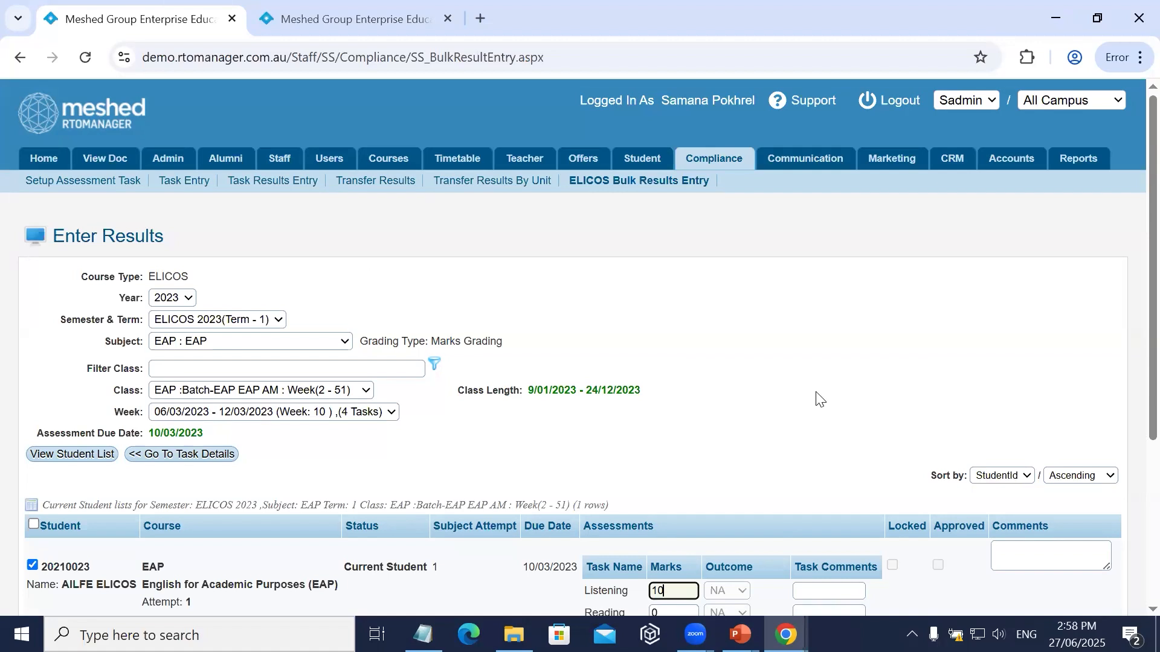
Minimize the browser window and bring up Zoom's screen sharing meeting controls.
click(1048, 25)
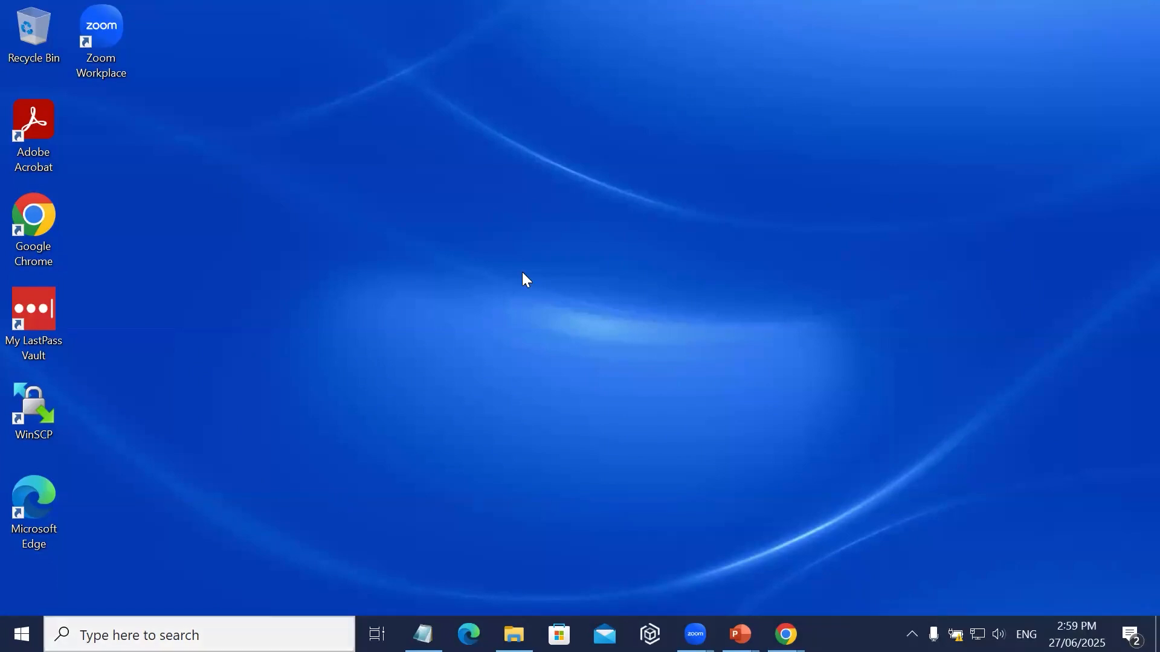
mouse_move(740, 634)
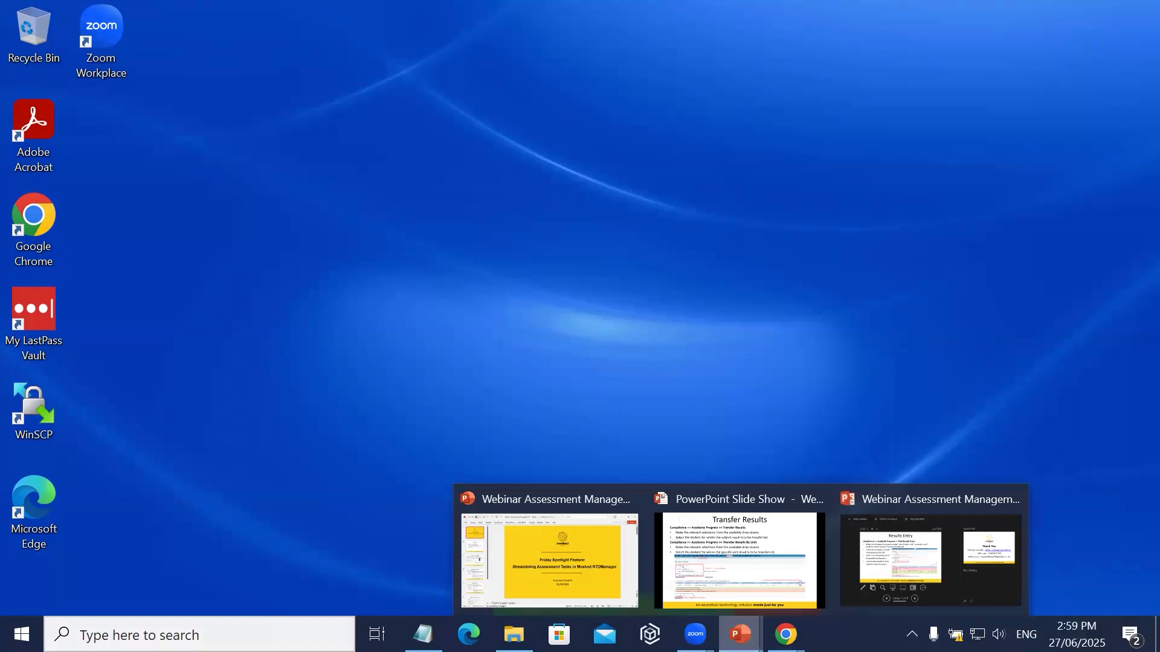
mouse_move(694, 634)
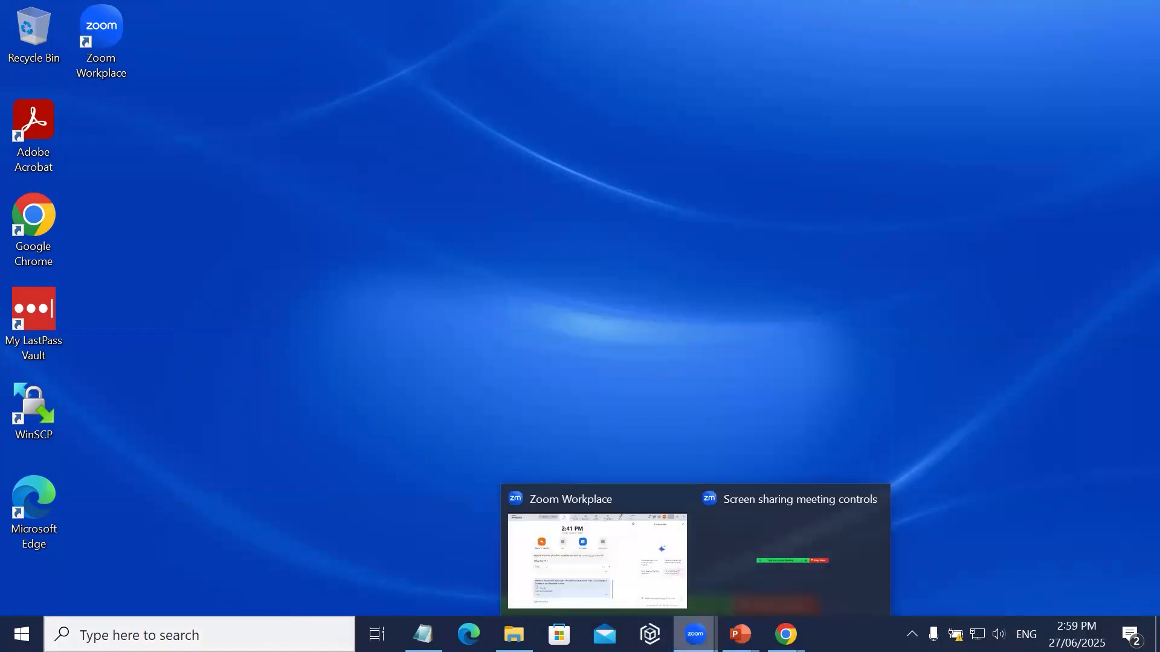
click(848, 528)
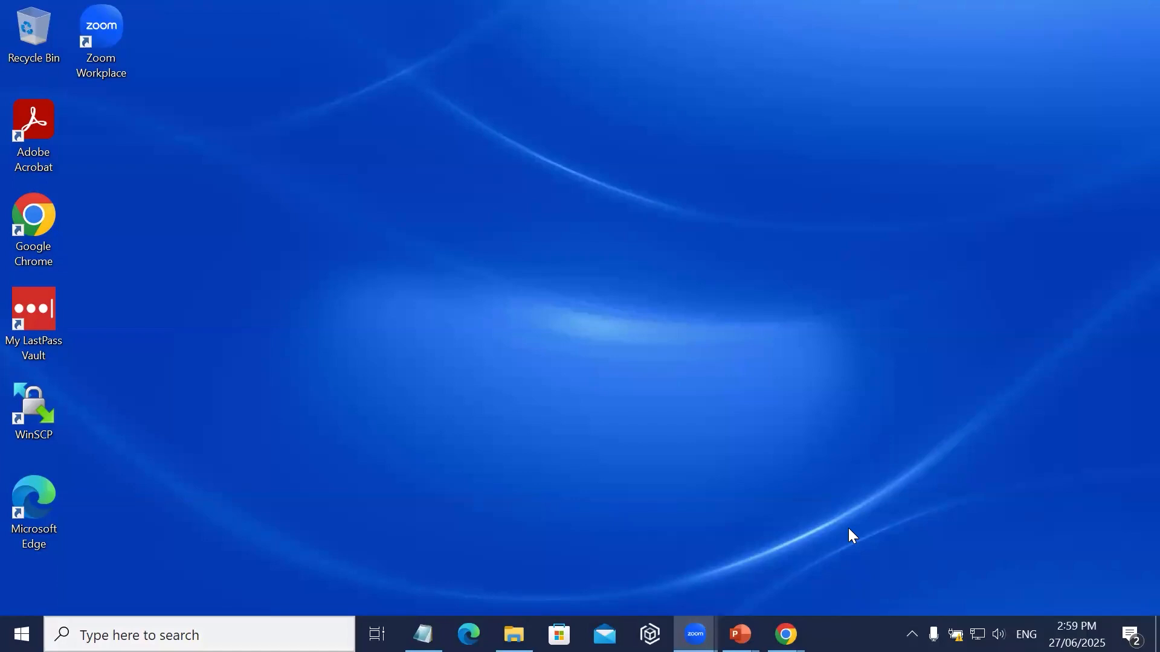
mouse_move(695, 634)
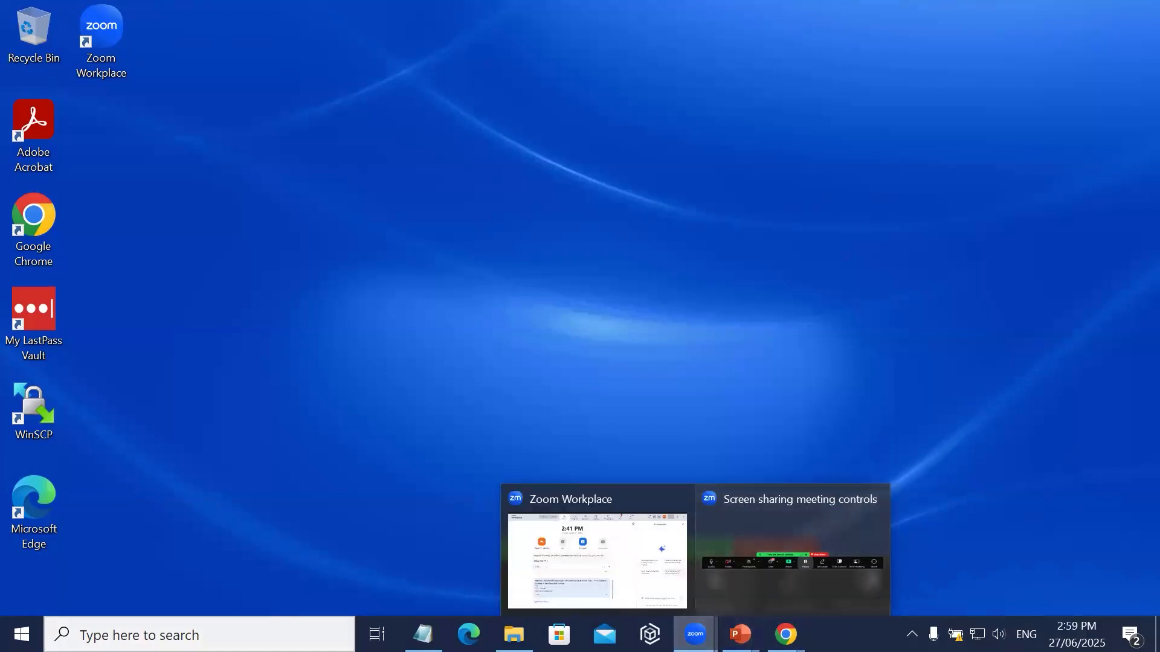
click(778, 583)
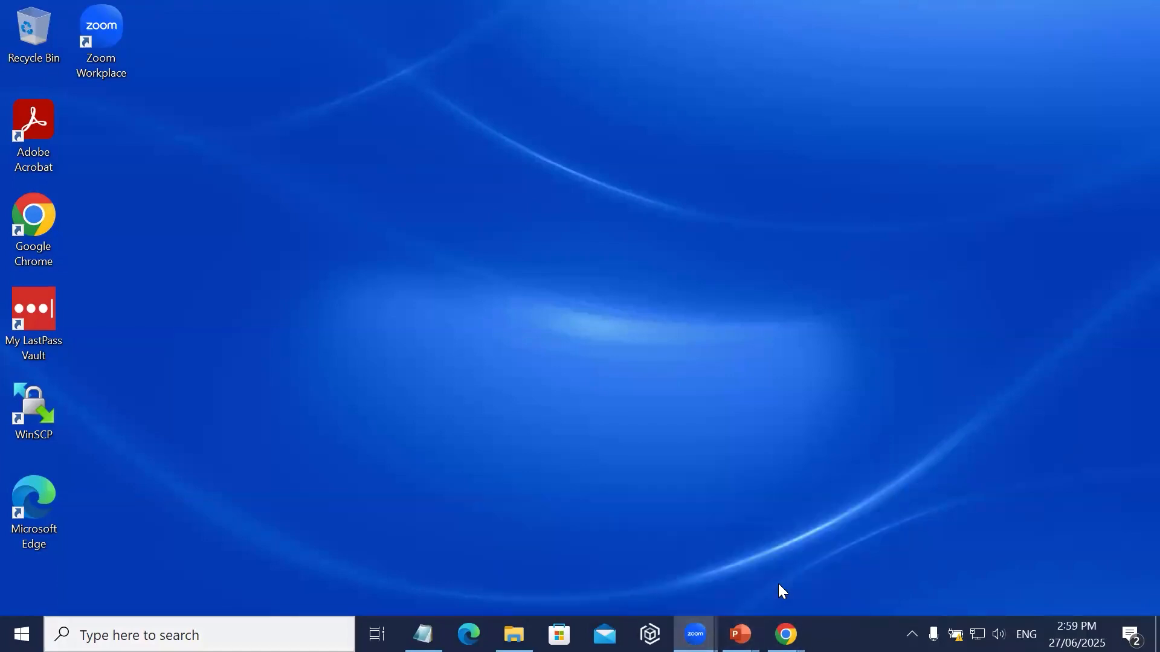